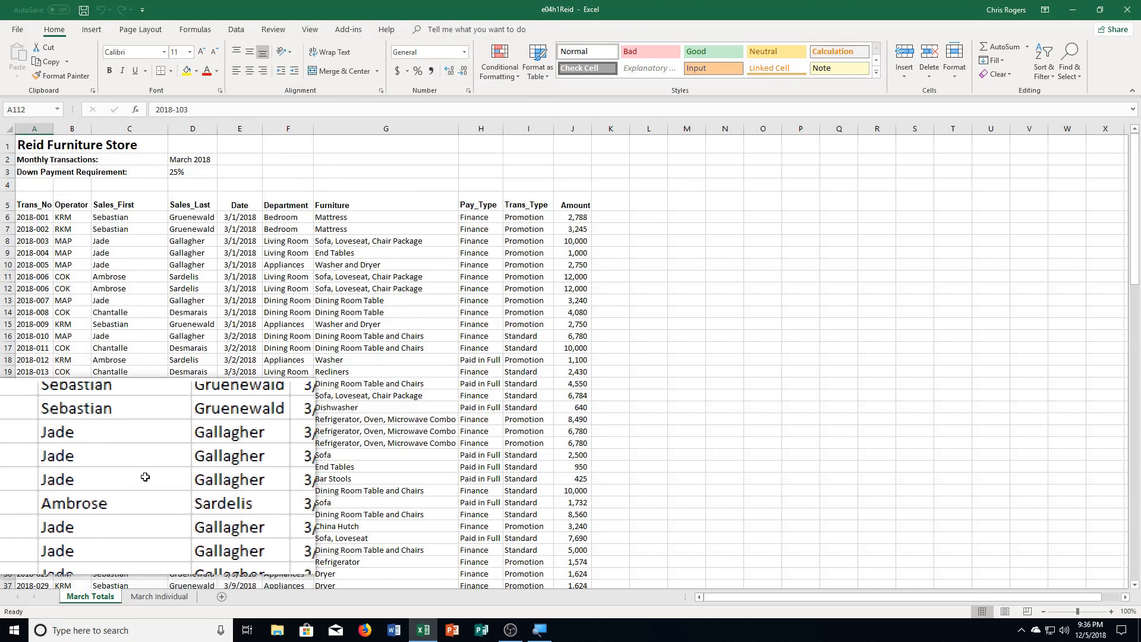
Look through the transaction records on the March Totals sheet
scroll(632, 394, "down", 4)
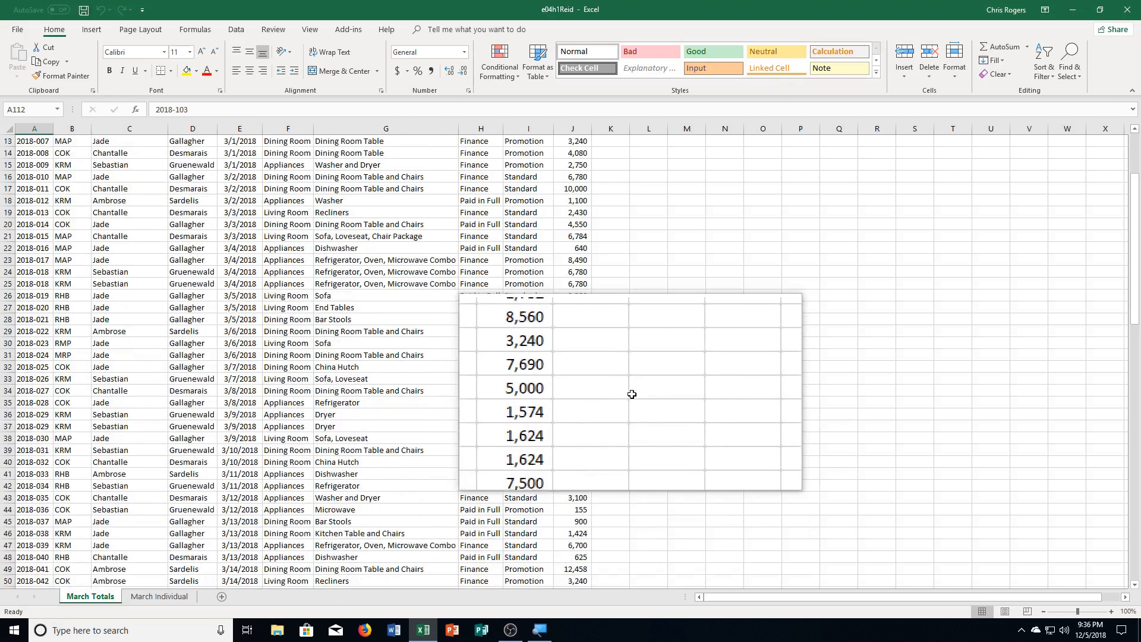
scroll(632, 394, "down", 12)
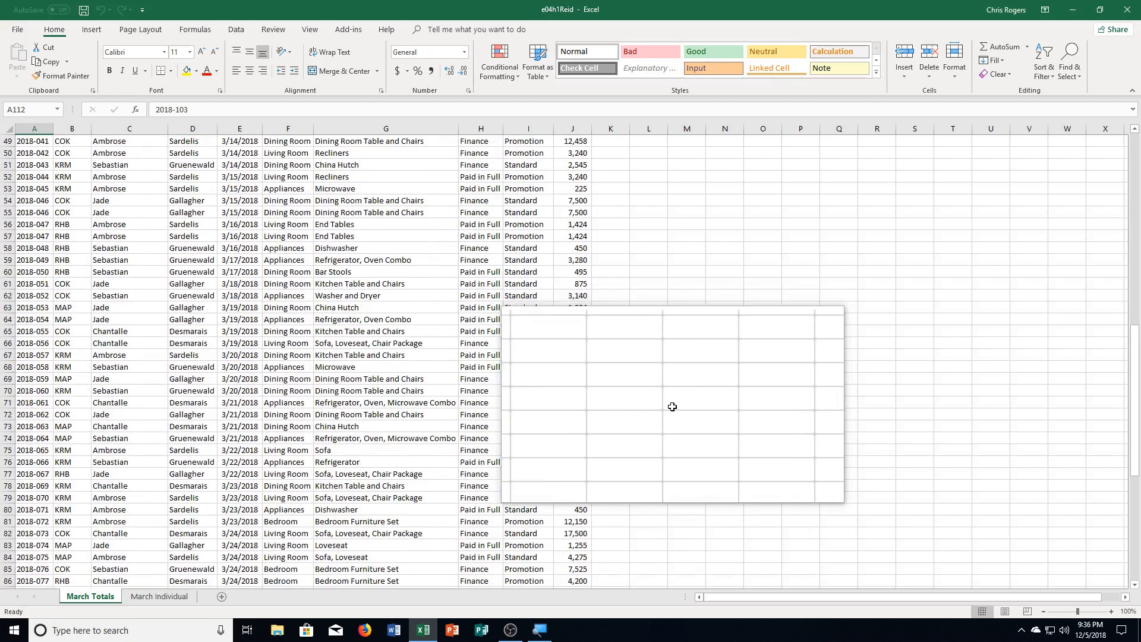
scroll(672, 406, "down", 3)
scroll(695, 392, "up", 19)
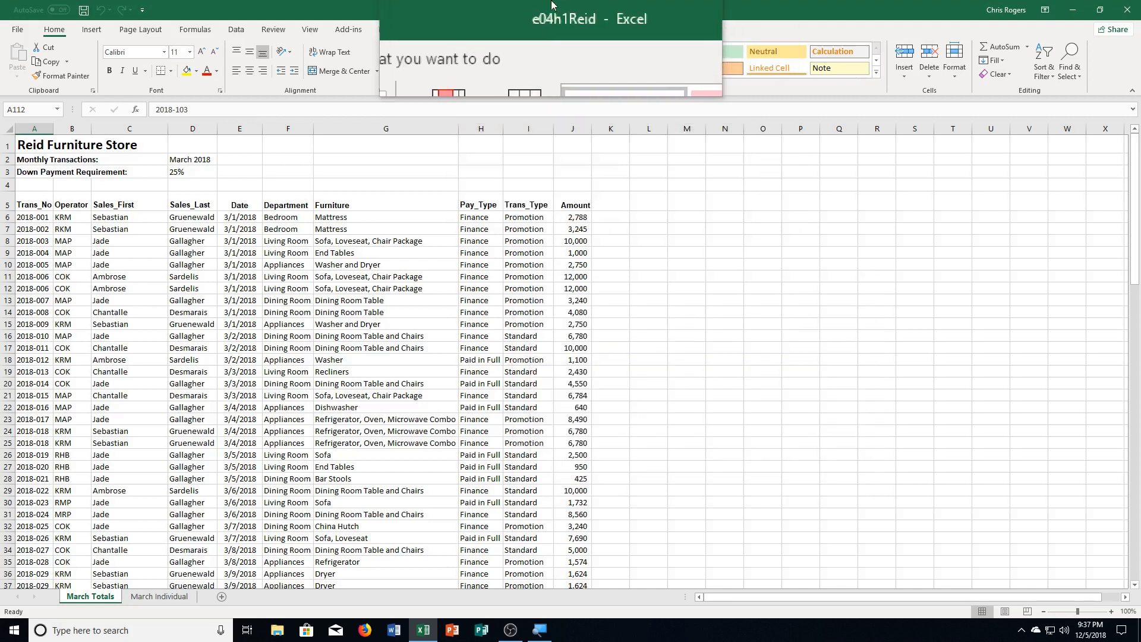
Save a copy of the workbook in the Computer Class documents folder, adding an underscore and the student's name to e04h1Reid
left_click(12, 28)
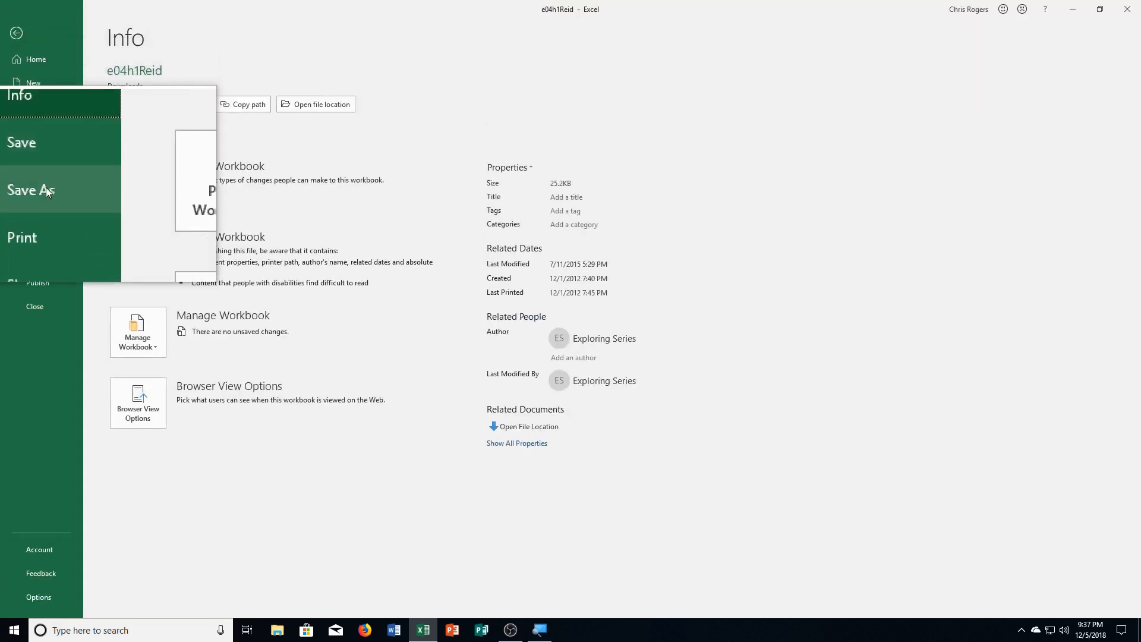
left_click(42, 187)
left_click(177, 222)
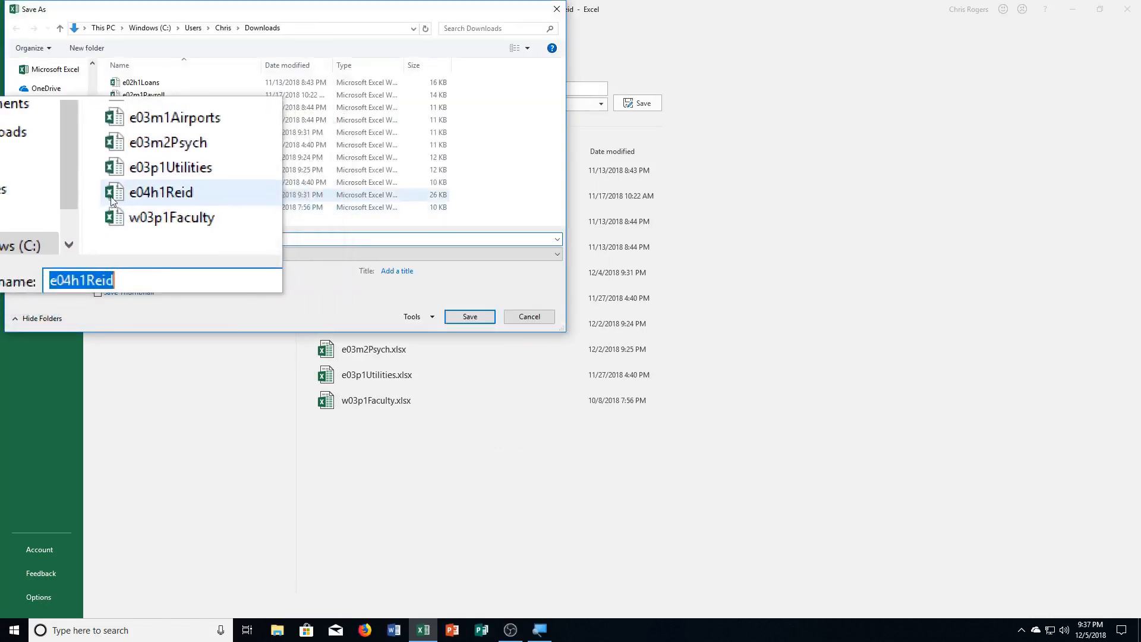
left_click(42, 149)
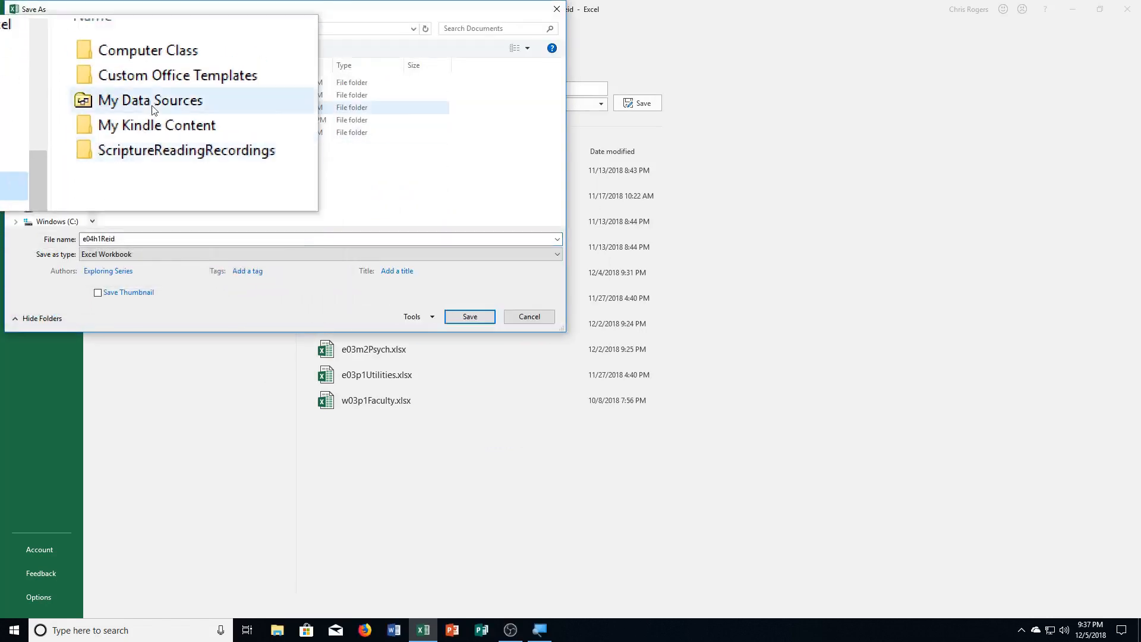
double_click(160, 85)
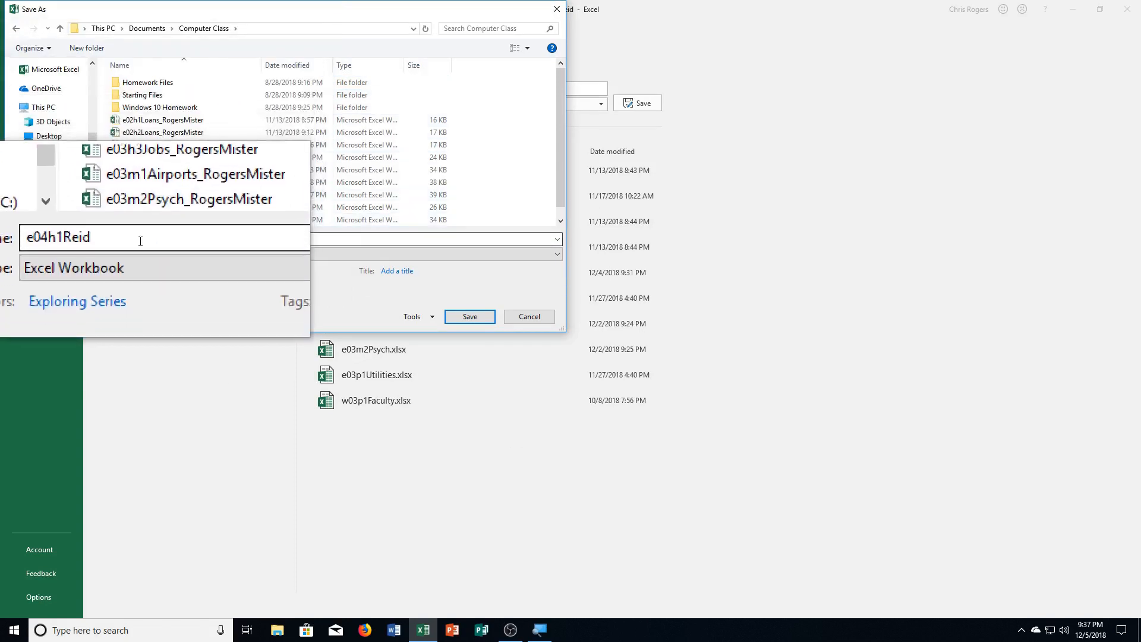
double_click(130, 238)
left_click(130, 238)
type("_")
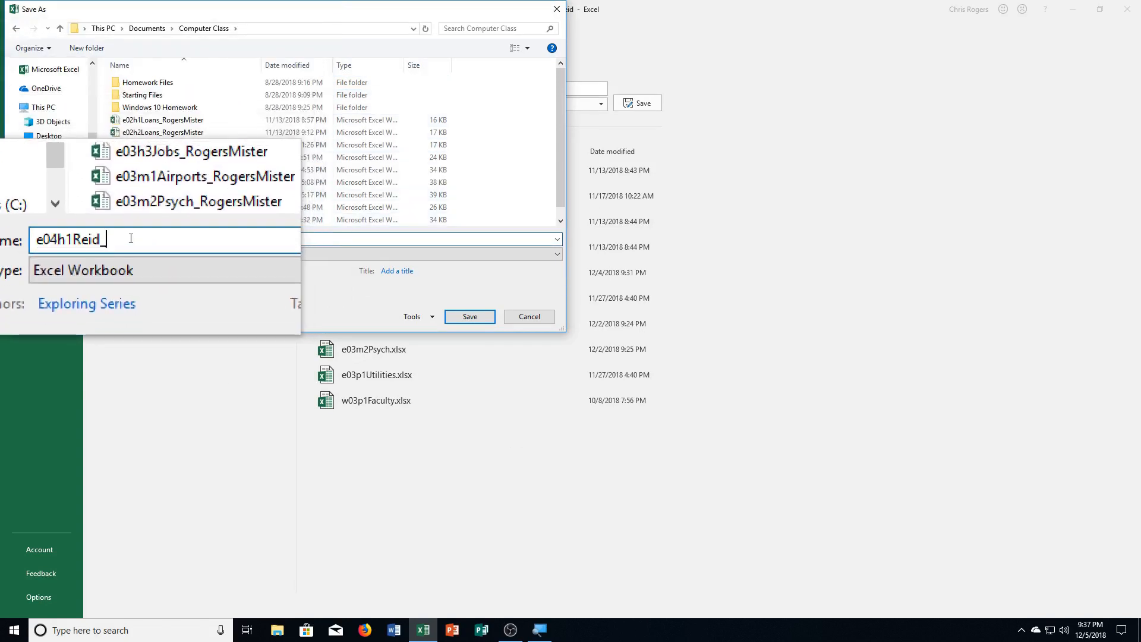
type("RogersMister")
key("Return")
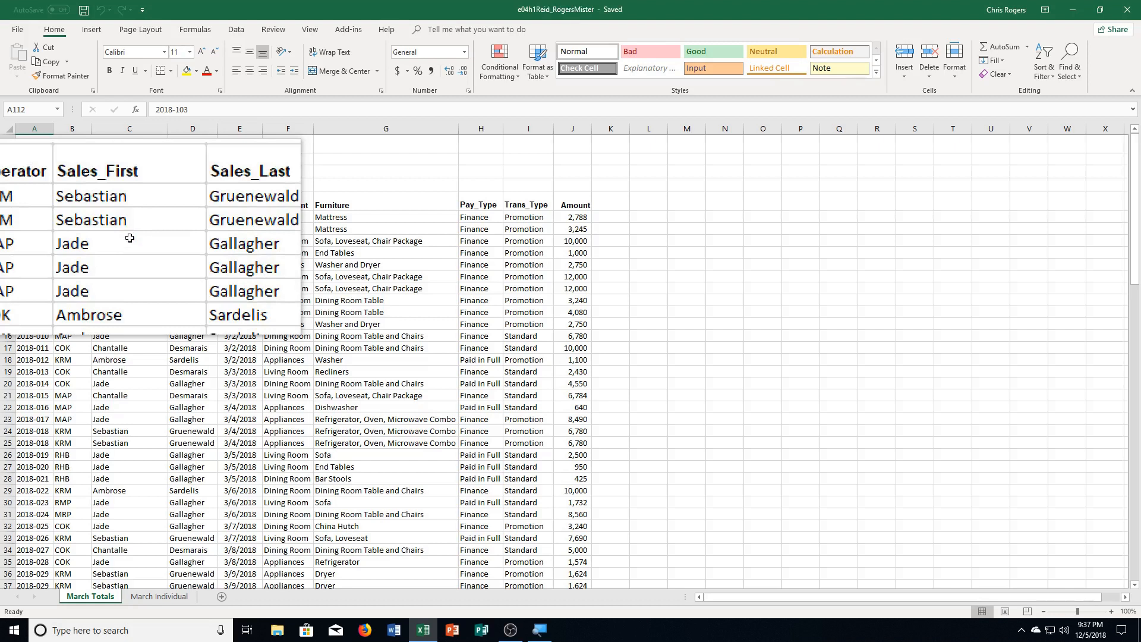
Examine whether the column headings stay in view while moving through the long transaction list
scroll(129, 238, "down", 20)
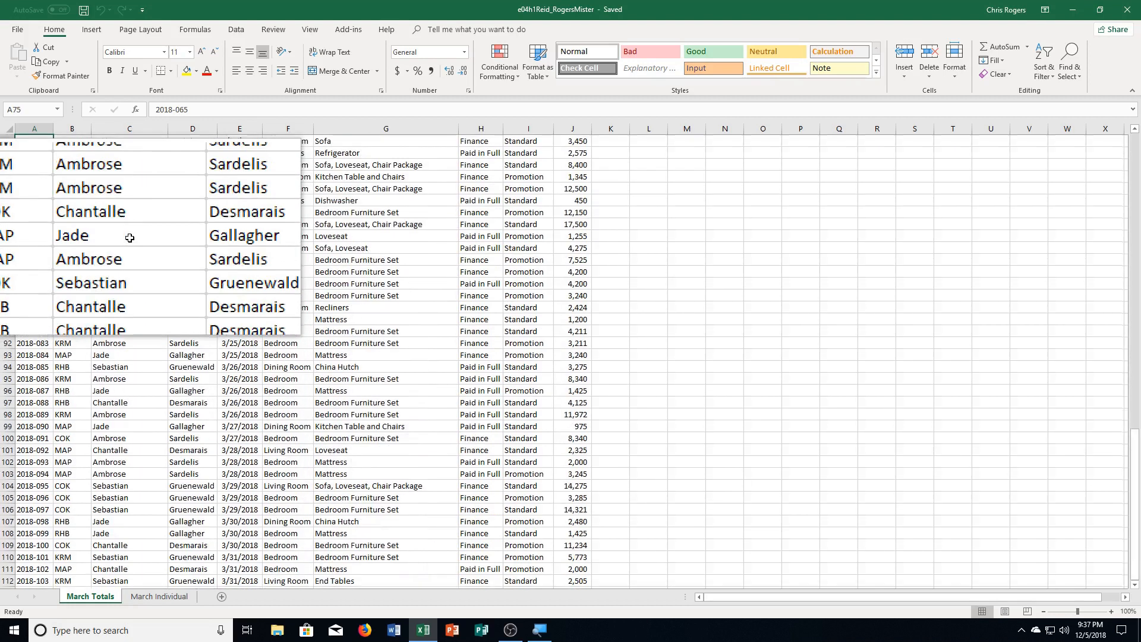
key("Page_Down")
key("Page_Down")
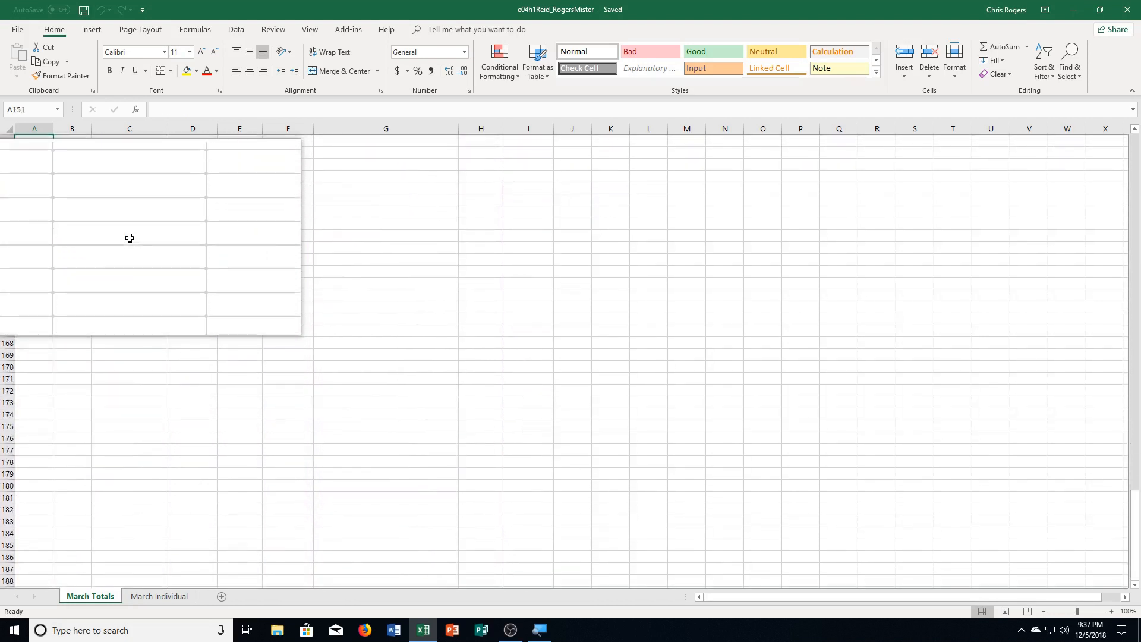
scroll(464, 381, "up", 3)
scroll(464, 382, "up", 20)
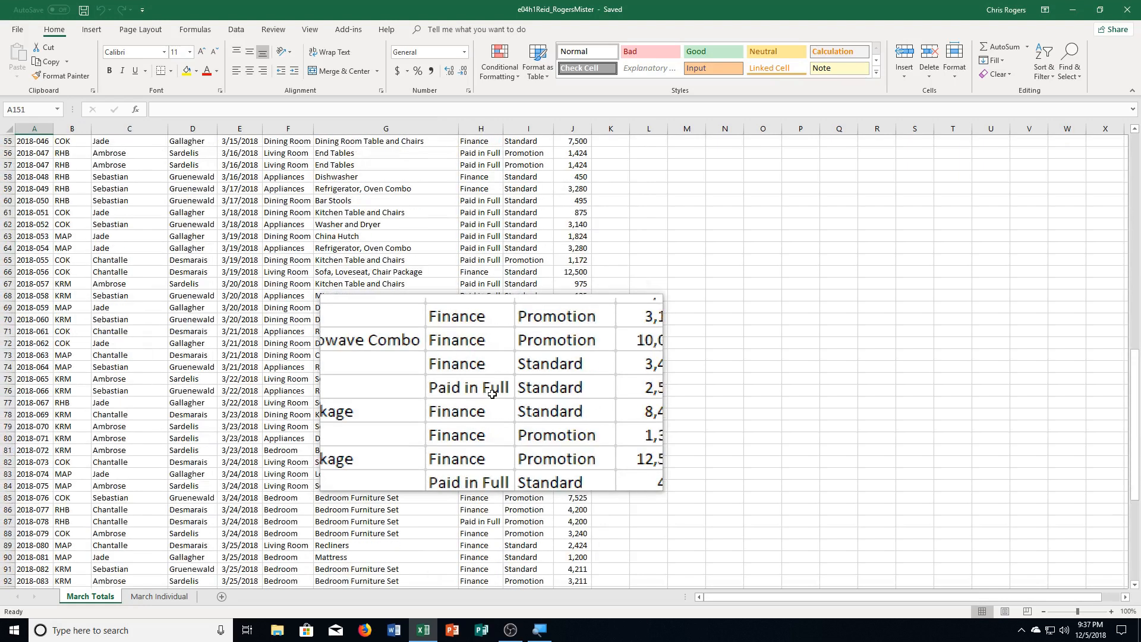
scroll(491, 393, "down", 11)
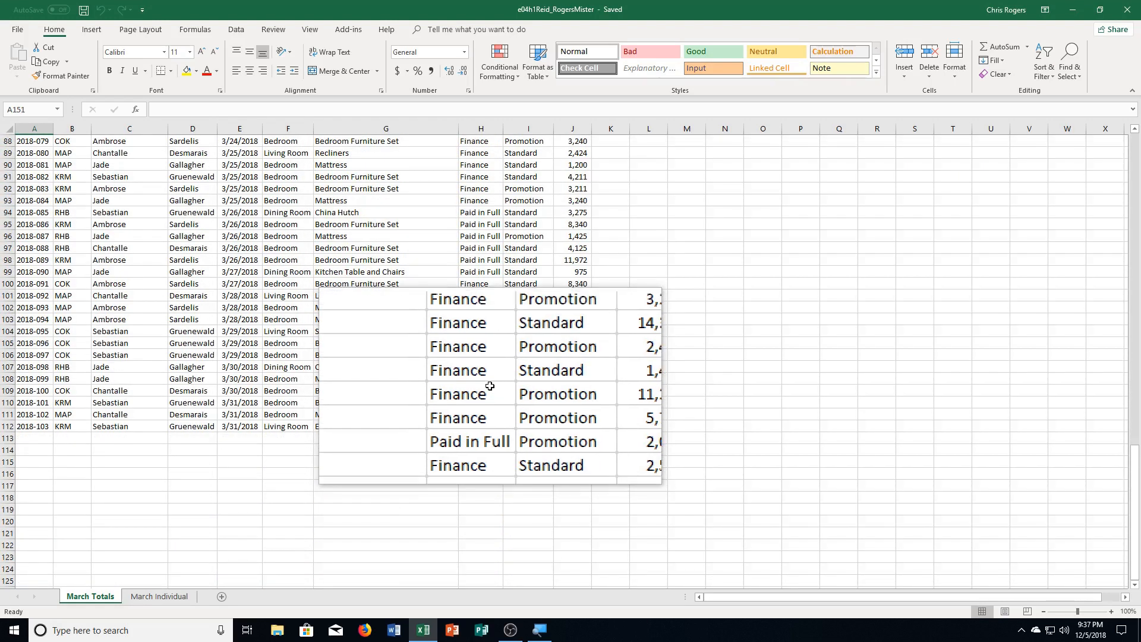
key("ctrl+Home")
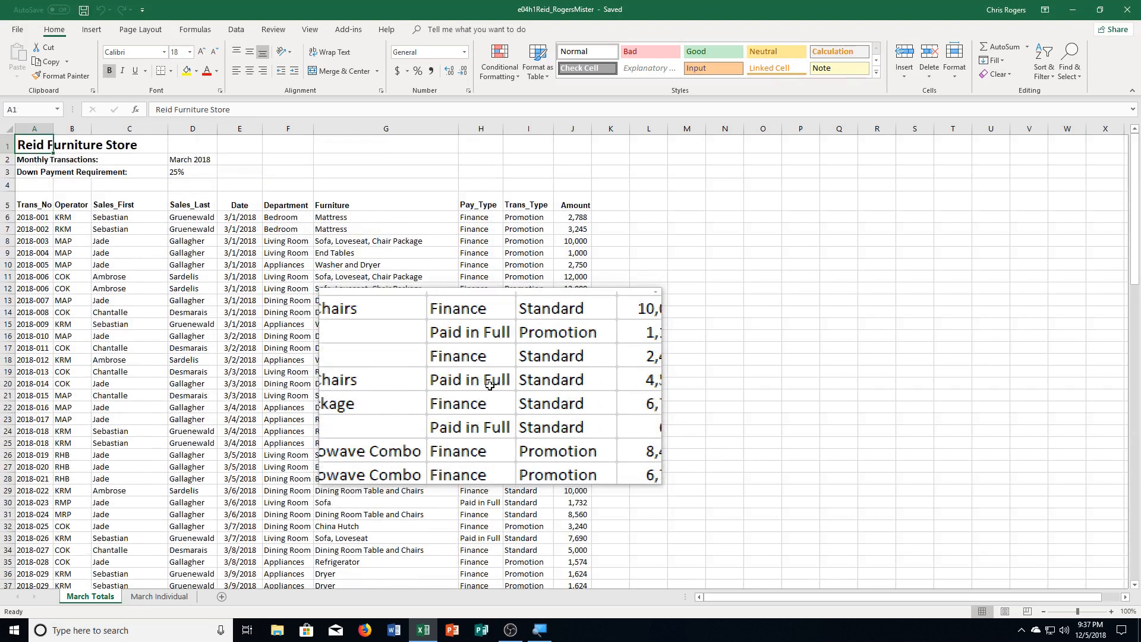
scroll(774, 372, "down", 5)
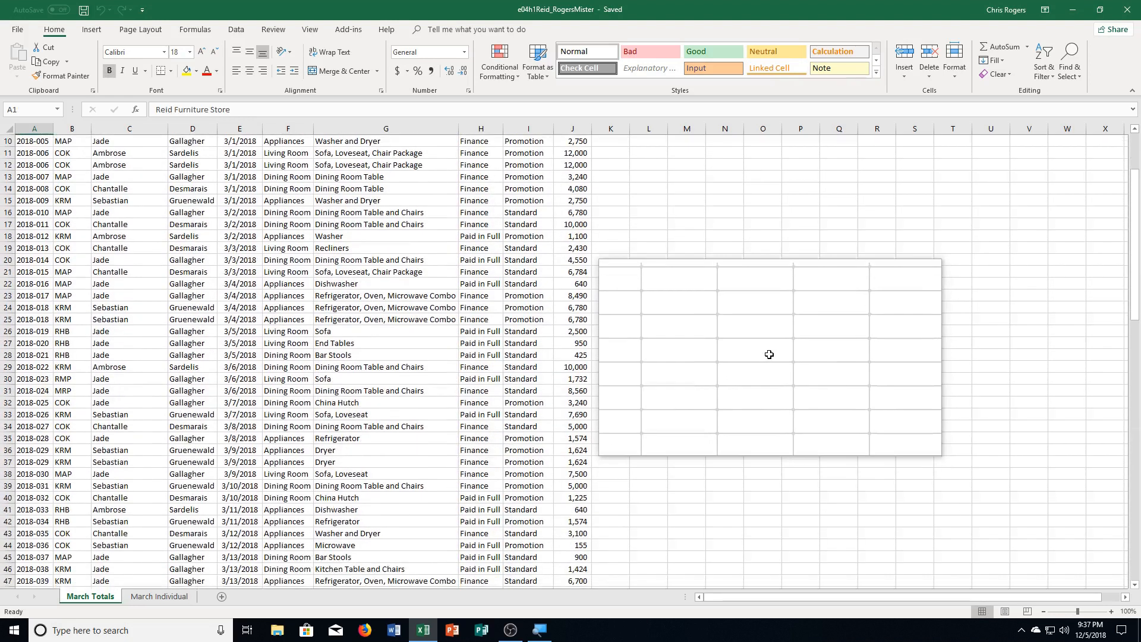
scroll(770, 381, "up", 5)
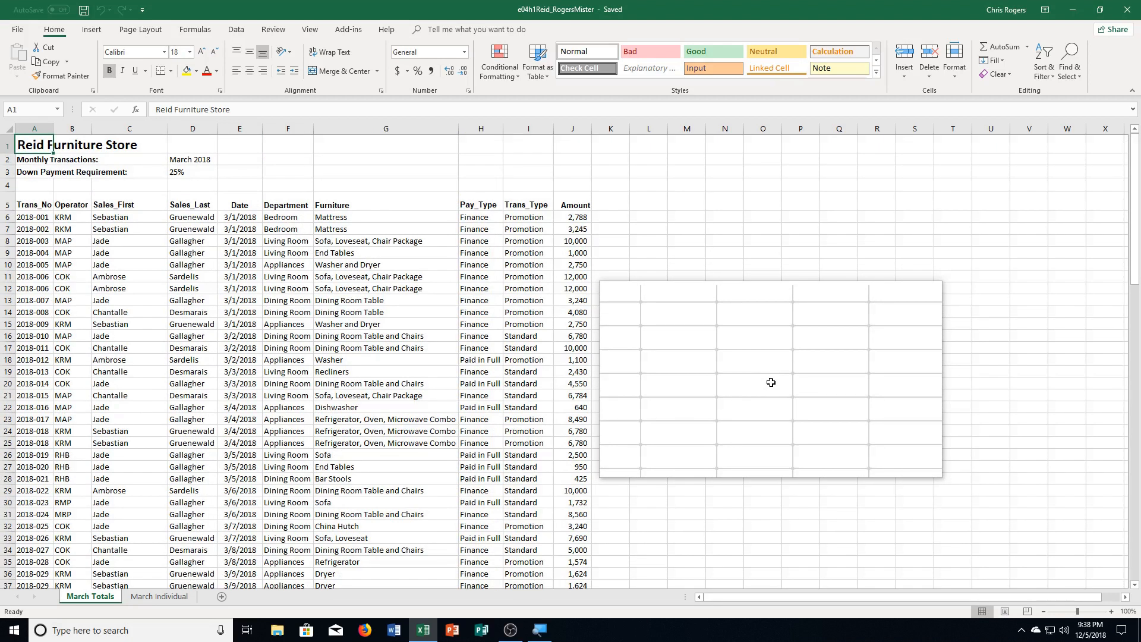
Freeze the top row of the March Totals sheet and check its effect further down the records
left_click(307, 30)
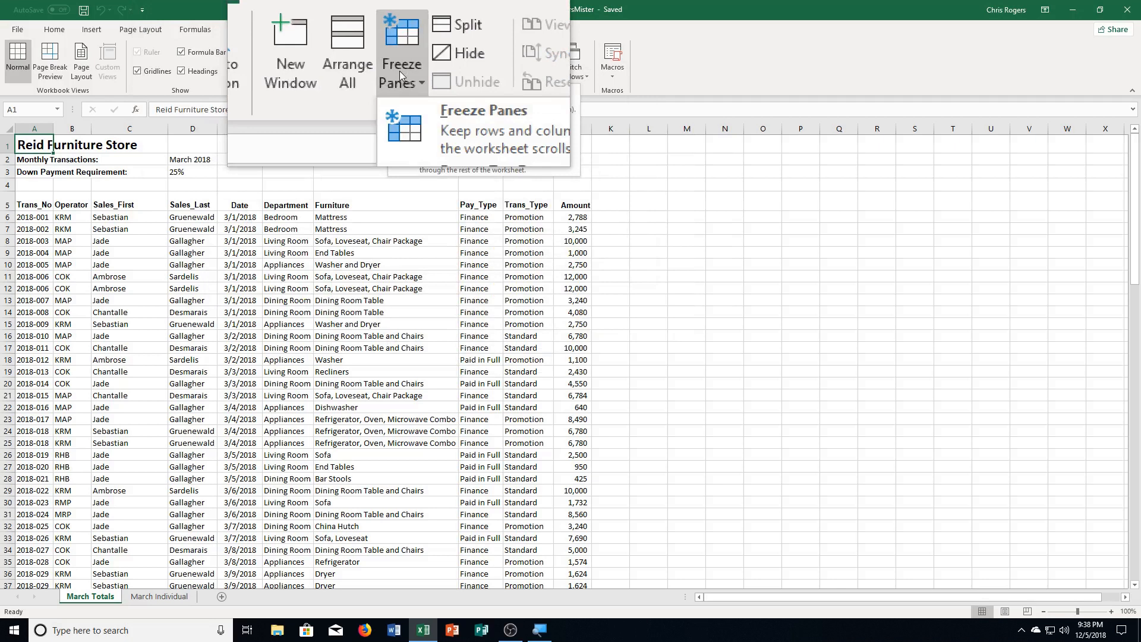
left_click(400, 70)
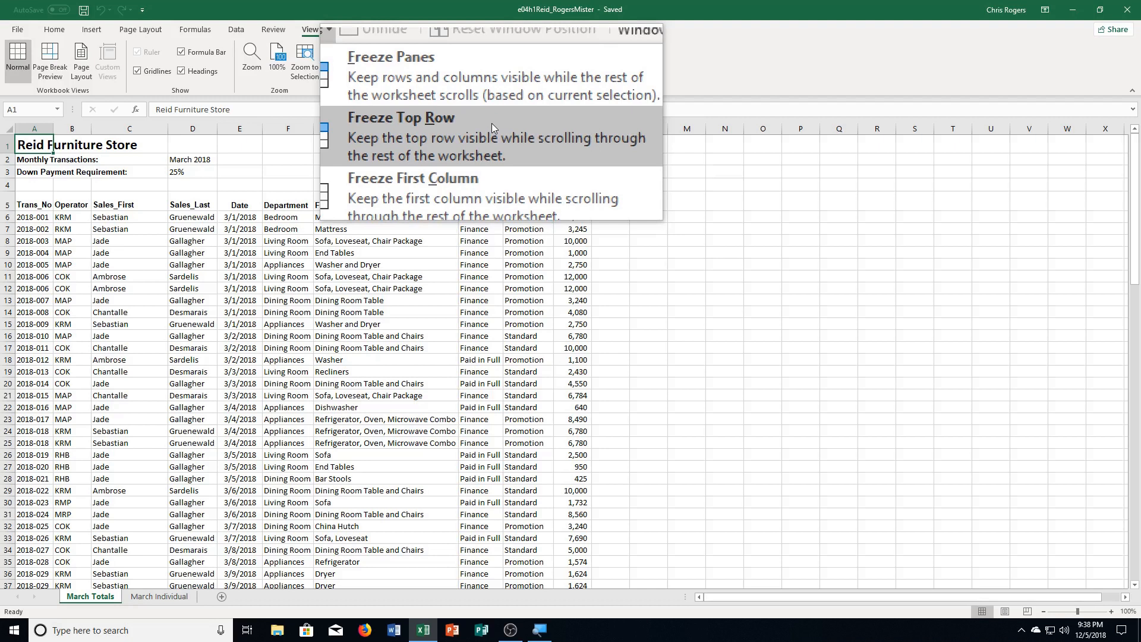
left_click(490, 123)
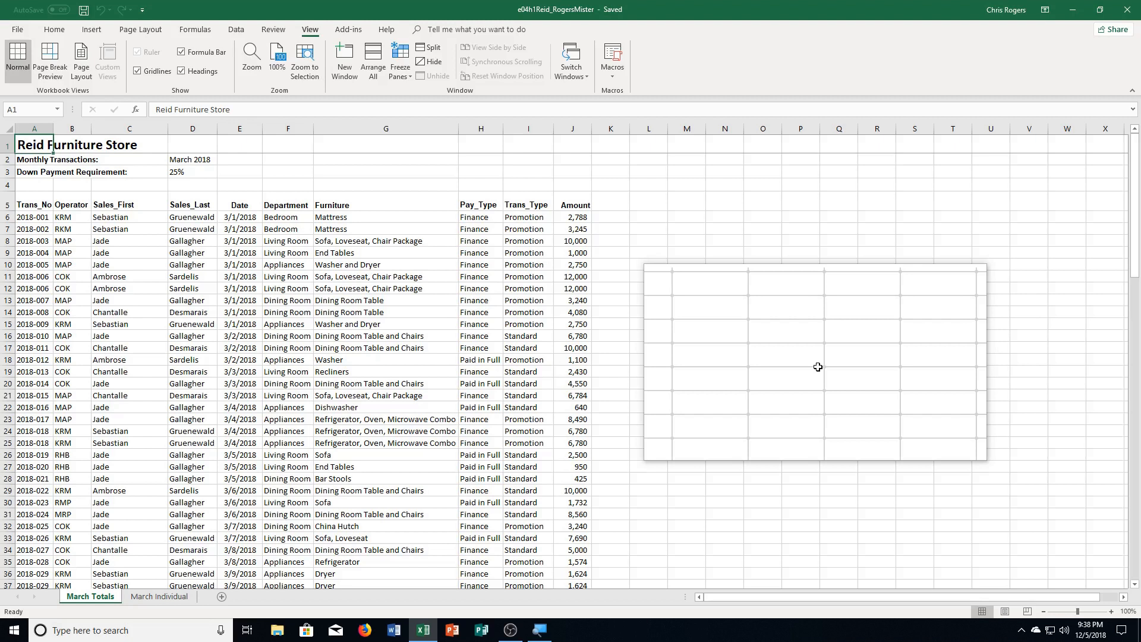
key("Page_Down")
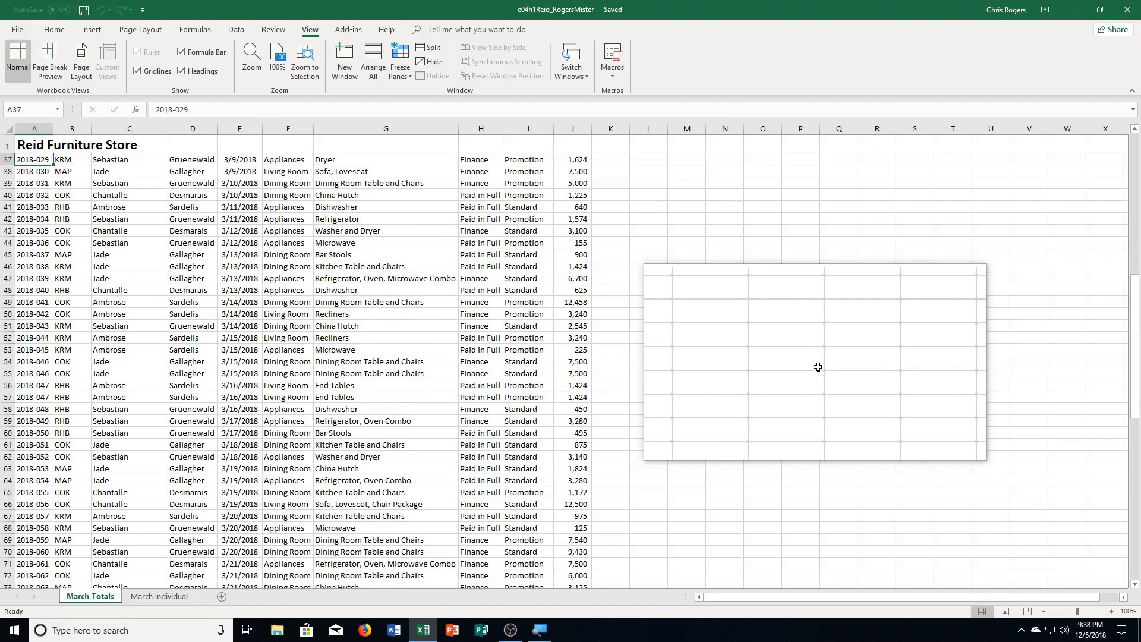
key("Page_Down")
key("Page_Down")
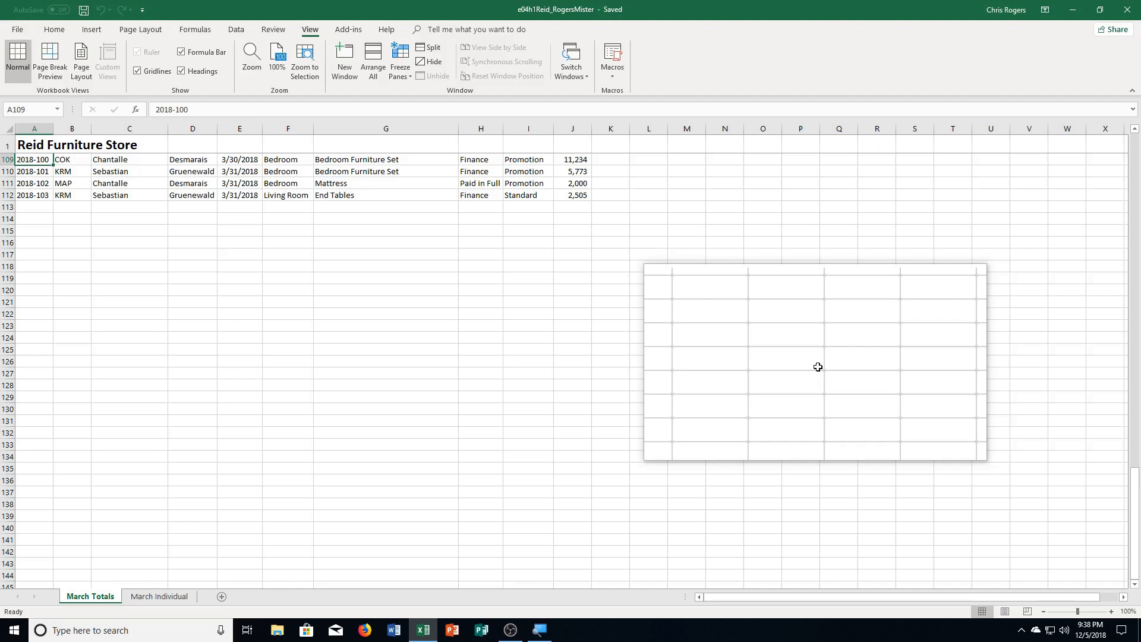
Unfreeze the panes and return to cell A1
left_click(409, 71)
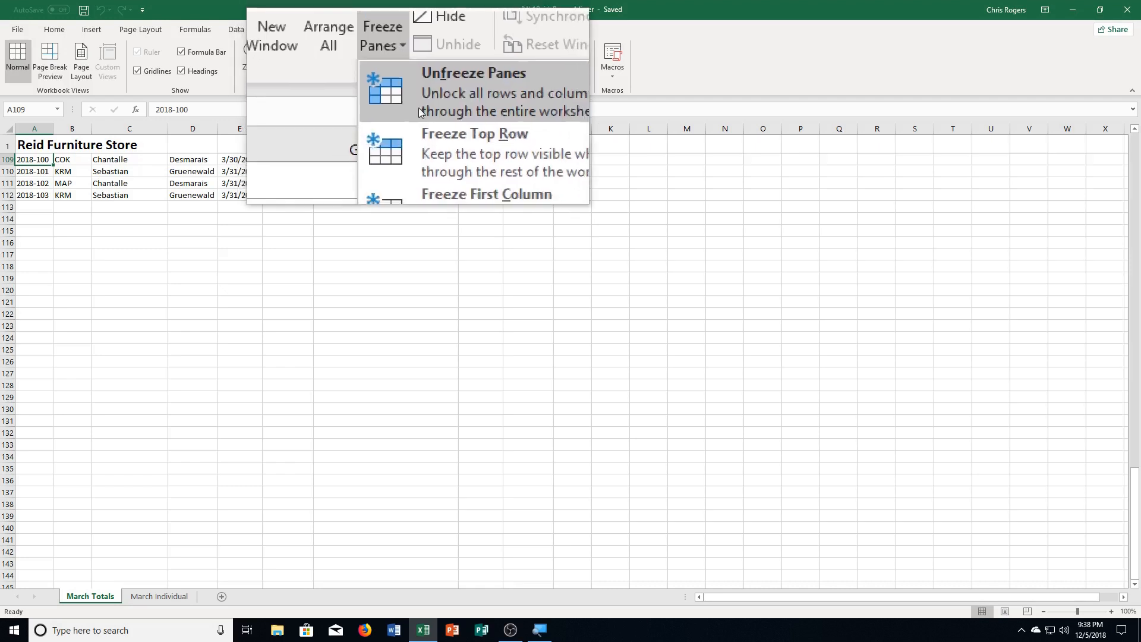
left_click(434, 105)
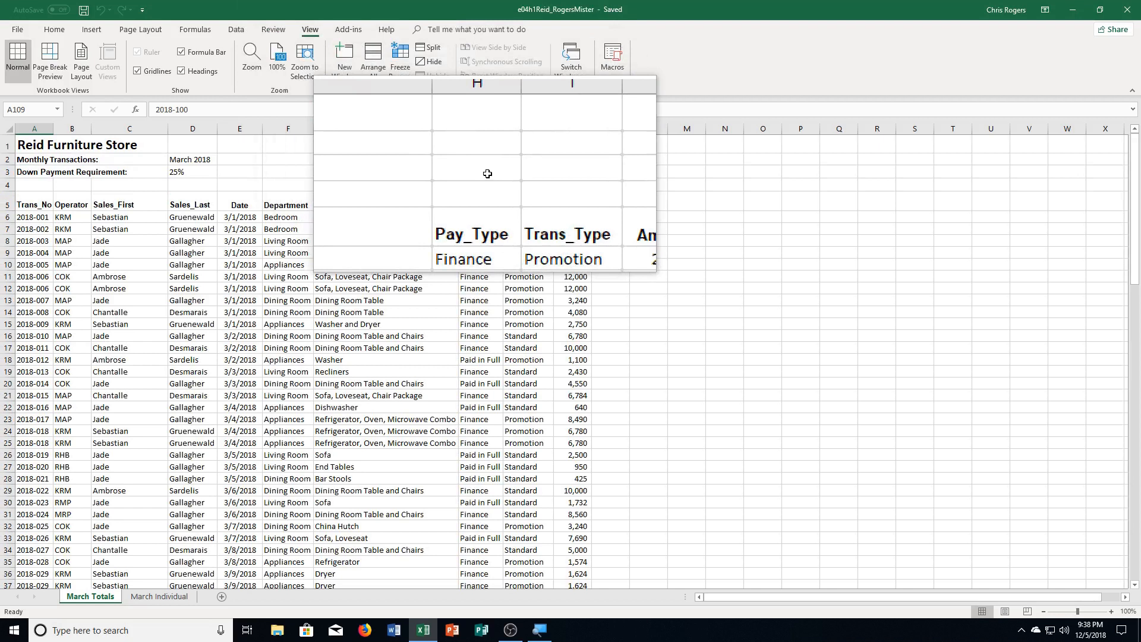
key("ctrl+Home")
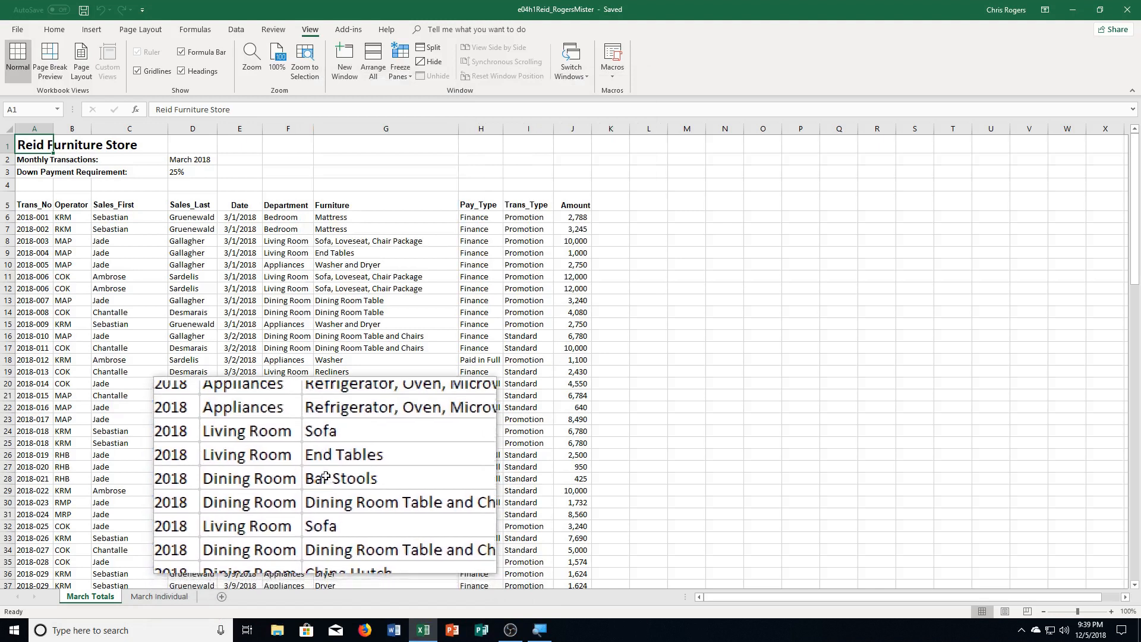
Freeze panes at cell B6 to lock rows 1 through 5 and column A
left_click(407, 80)
left_click(407, 82)
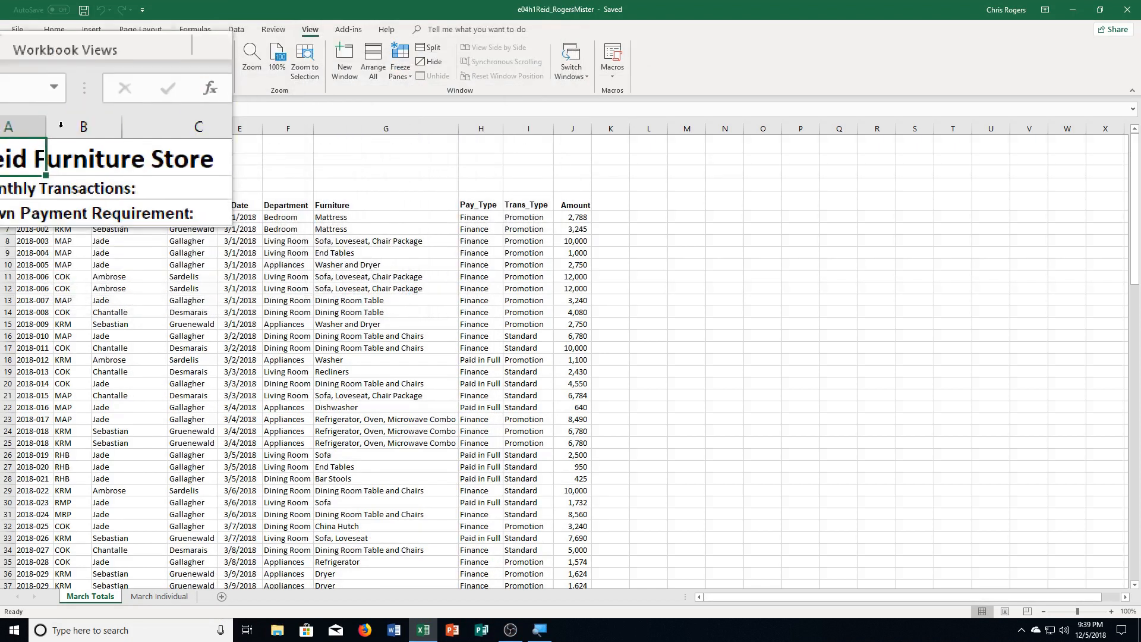
left_click(66, 213)
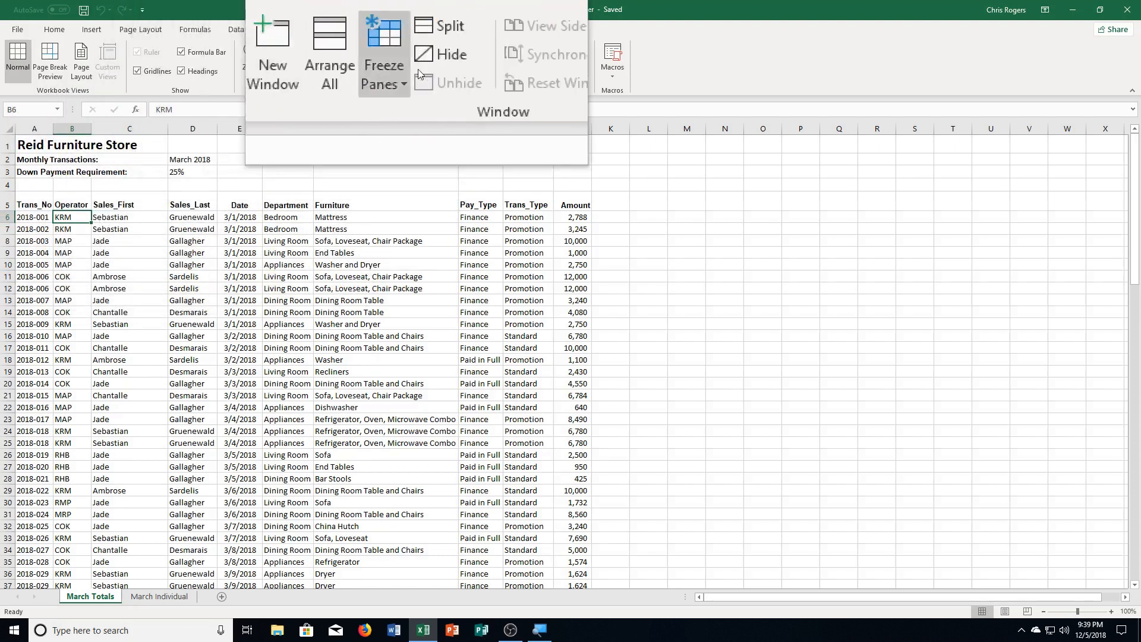
left_click(403, 69)
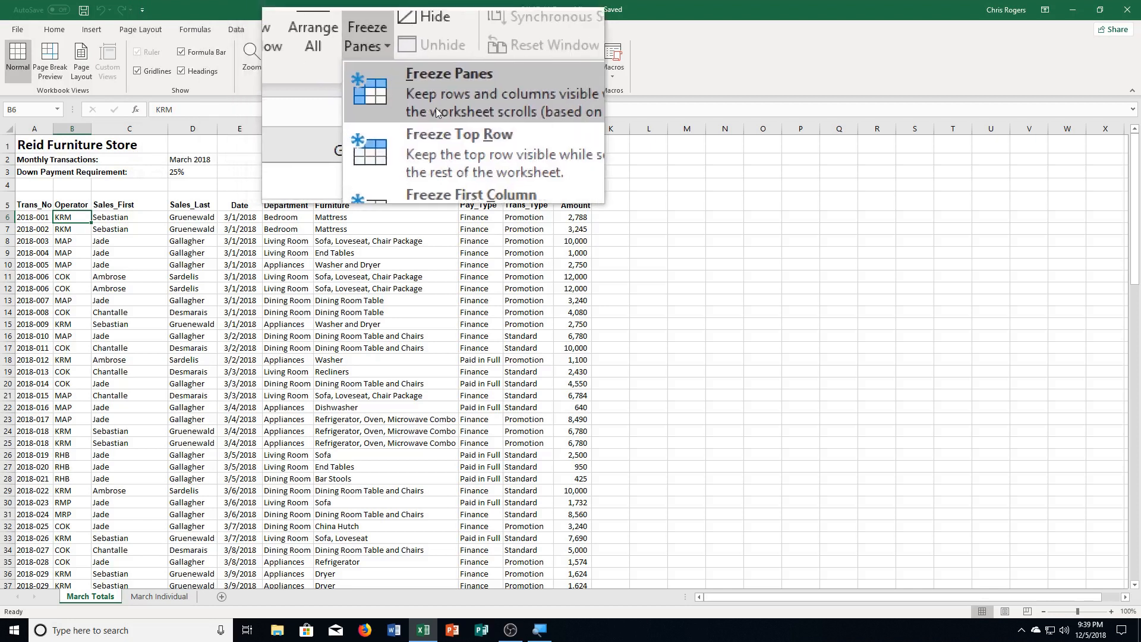
left_click(468, 108)
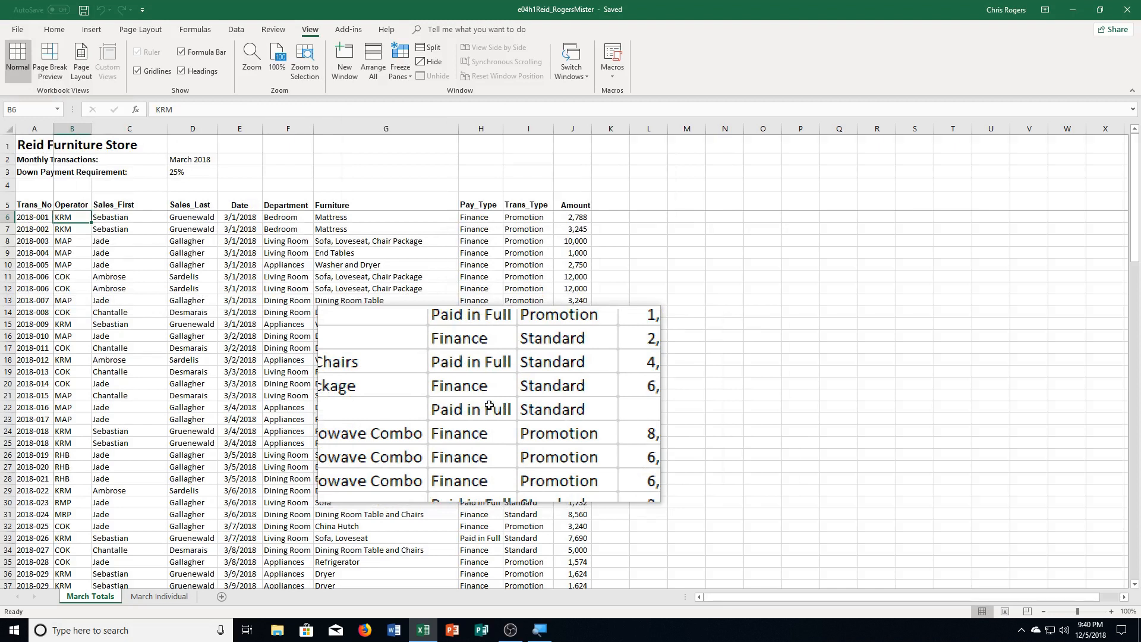
Go to cell Q112 to check the frozen rows and column, and save the workbook
key("ctrl+g")
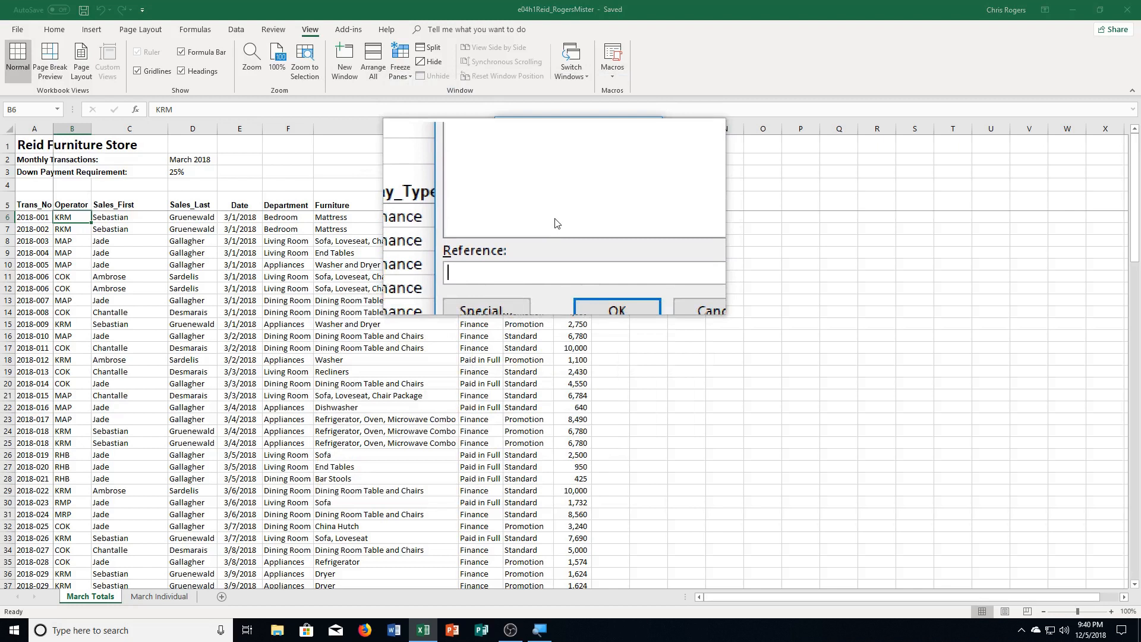
type("Q112")
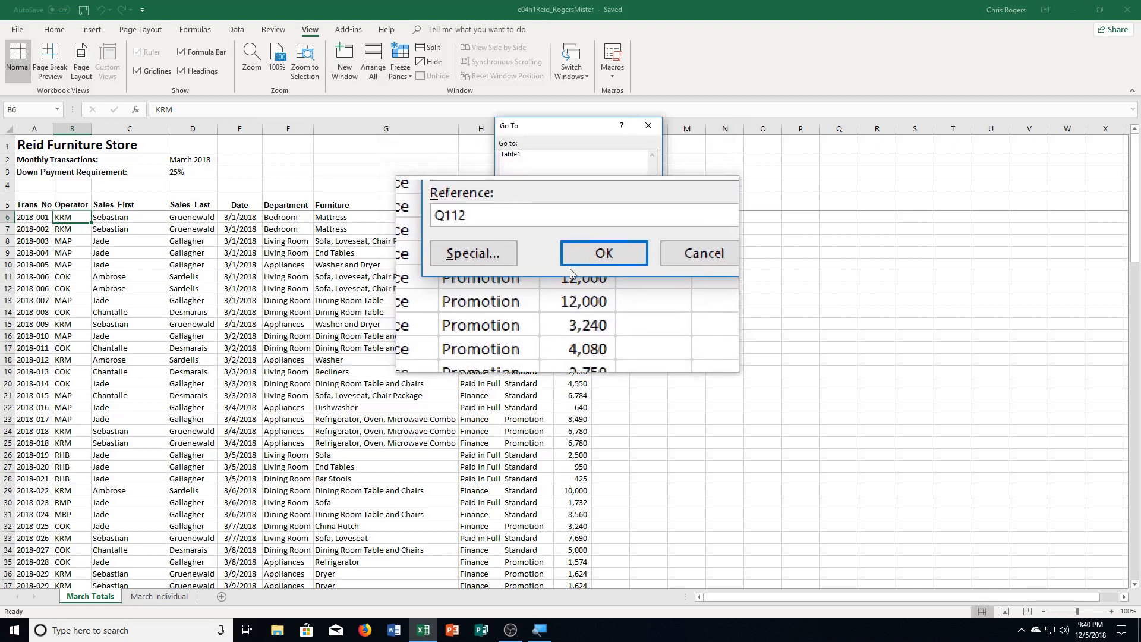
left_click(570, 267)
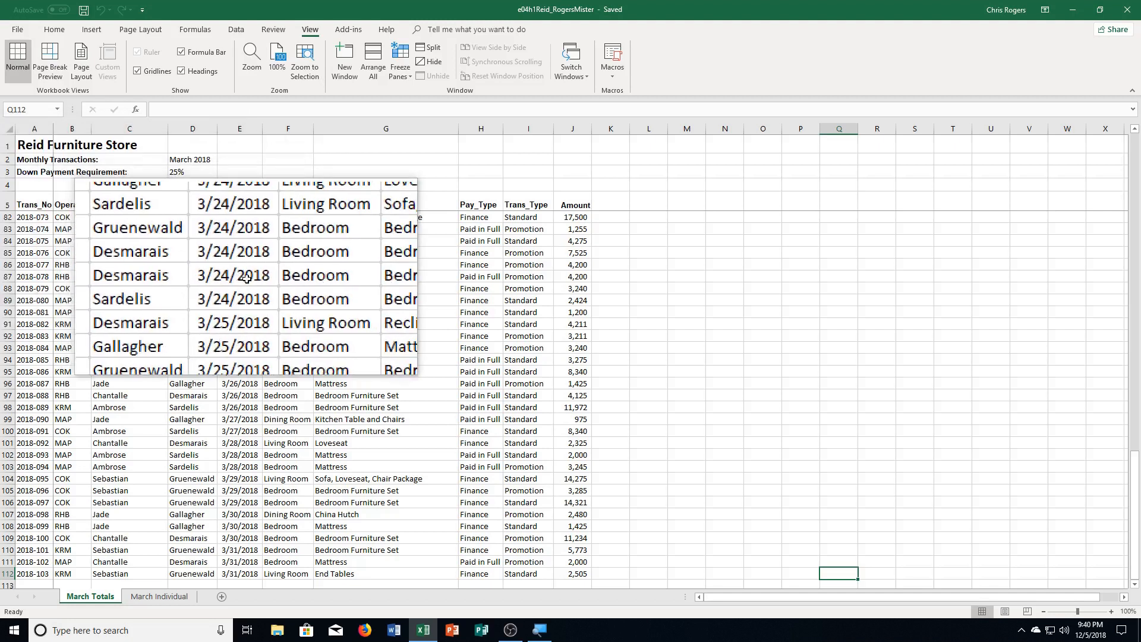
left_click(83, 9)
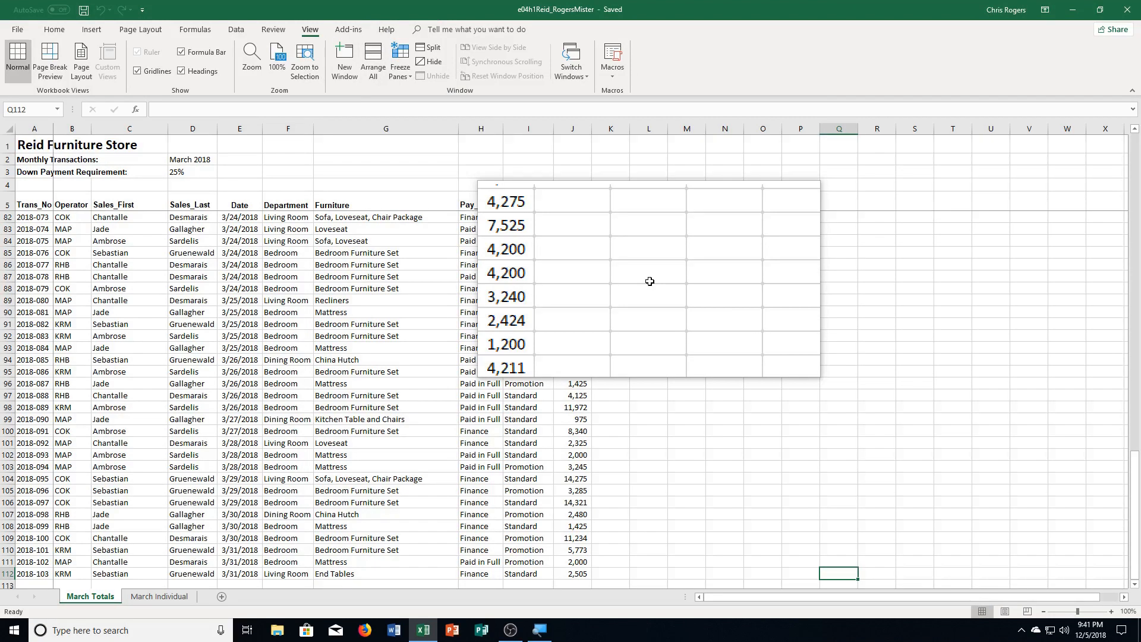
Return to the beginning of the data and show the March Totals sheet in Page Break Preview
key("ctrl+Home")
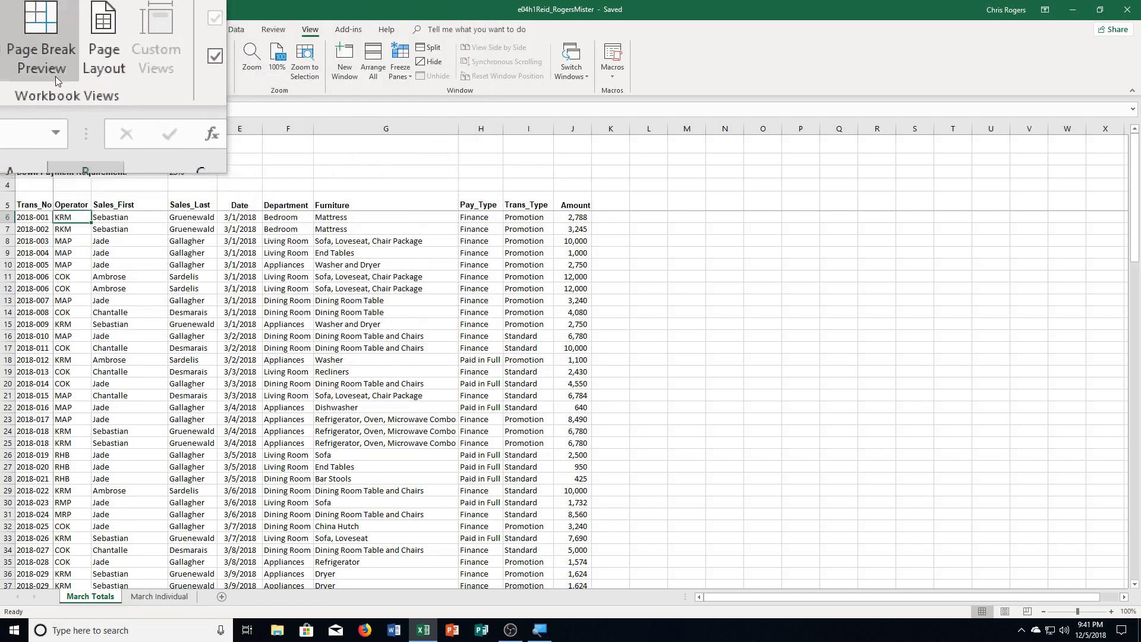
left_click(50, 65)
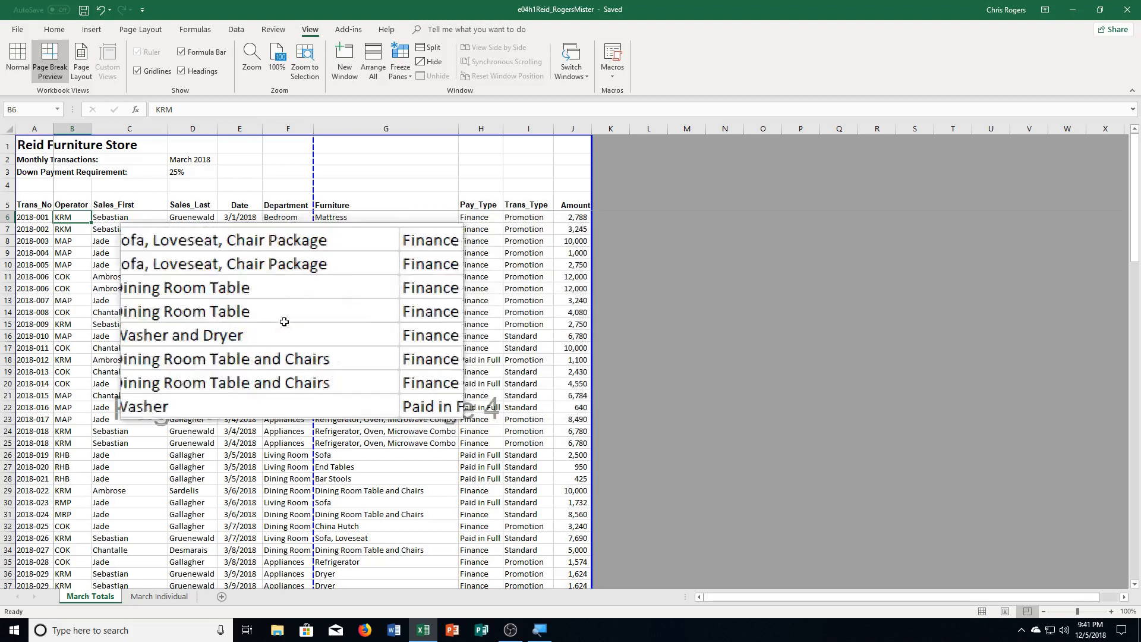
scroll(416, 395, "down", 7)
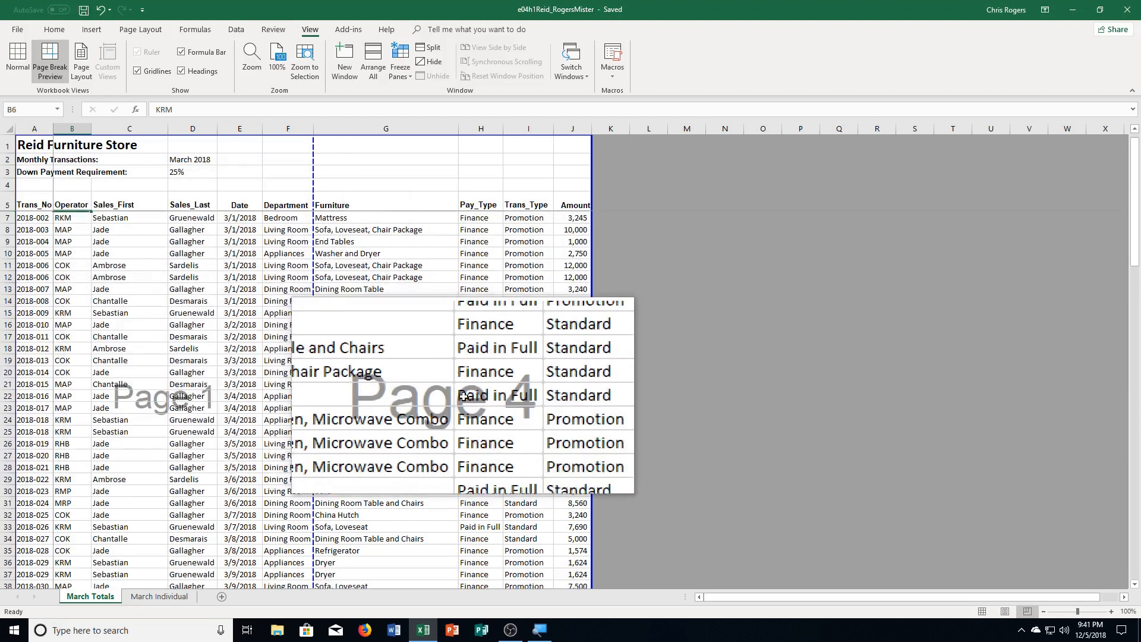
Examine the automatic horizontal and vertical page breaks and the page order throughout the March Totals sheet
scroll(470, 395, "down", 7)
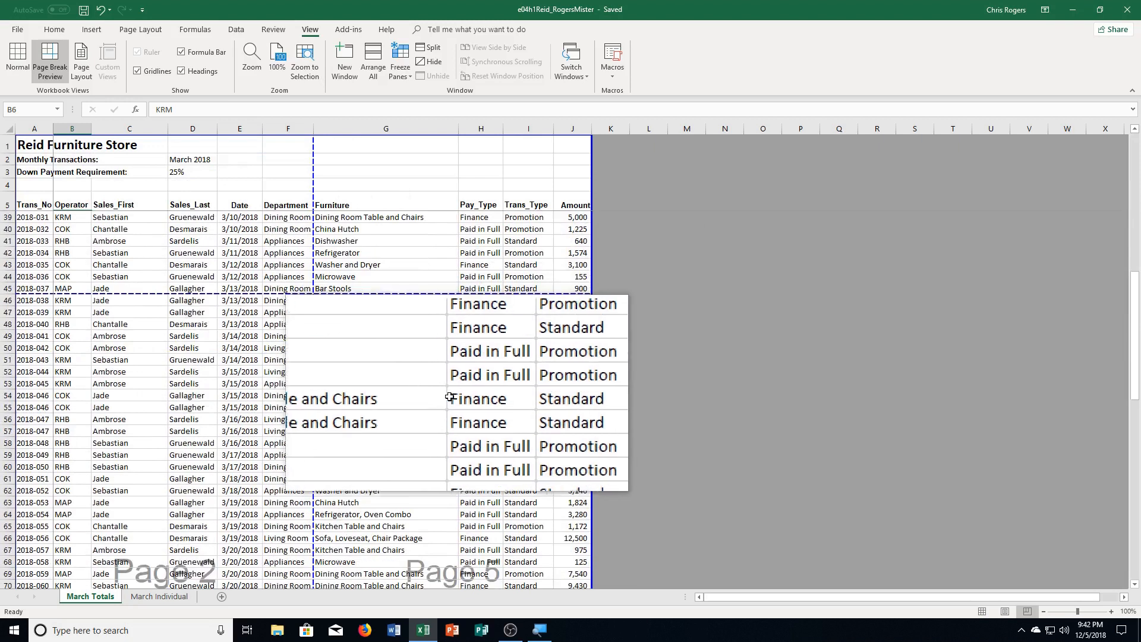
scroll(369, 475, "down", 11)
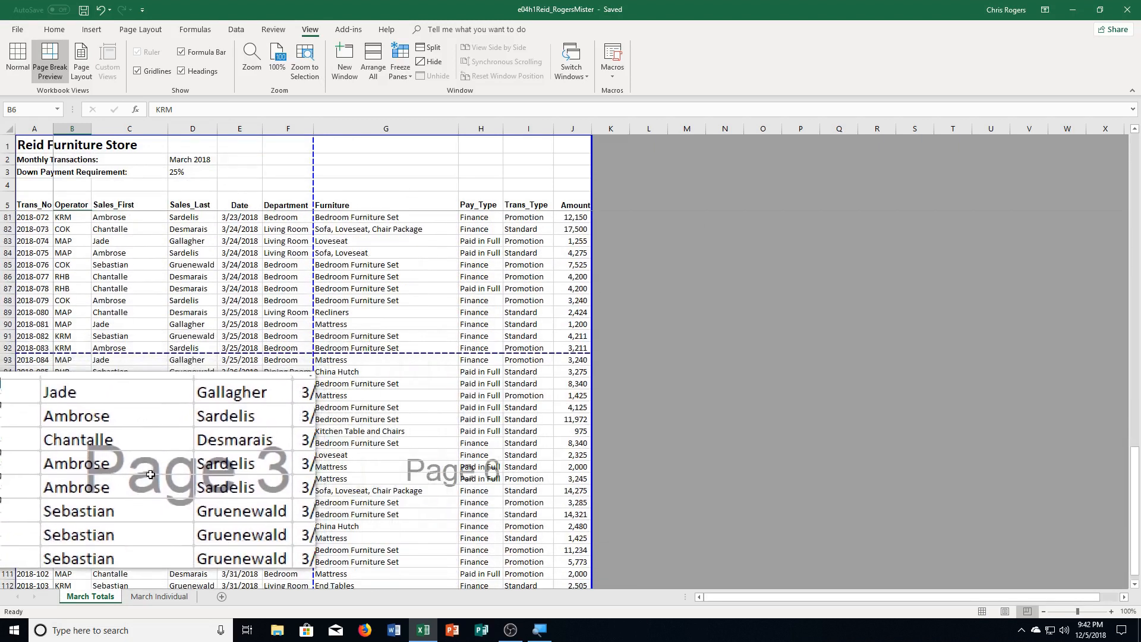
scroll(158, 470, "down", 4)
scroll(570, 381, "up", 20)
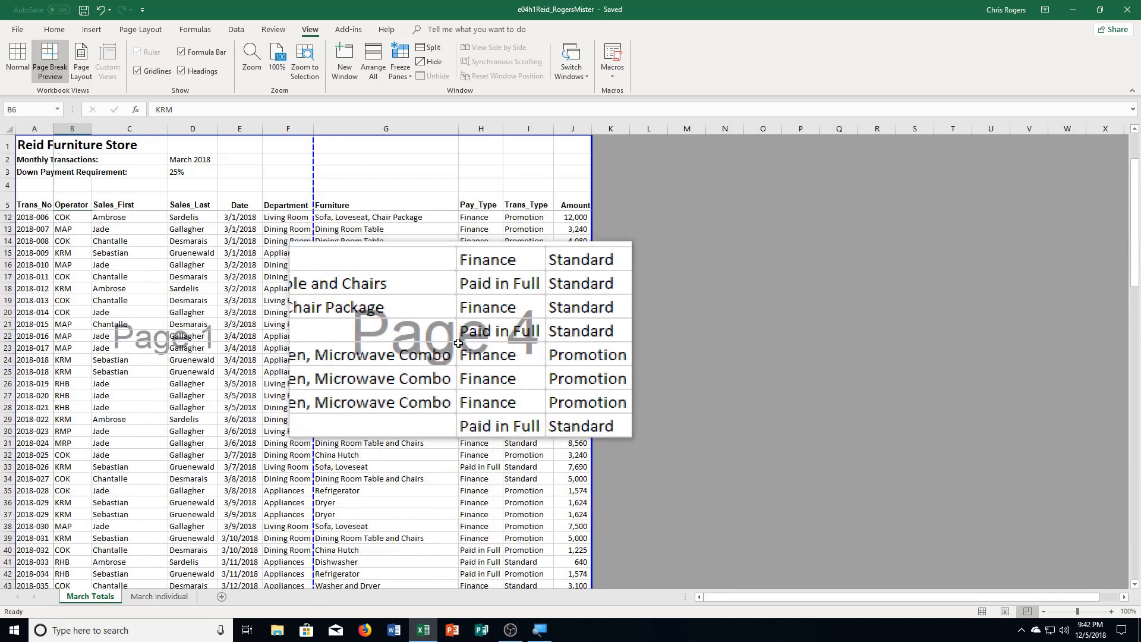
scroll(487, 380, "down", 2)
scroll(444, 378, "down", 6)
scroll(444, 376, "up", 6)
scroll(446, 373, "up", 7)
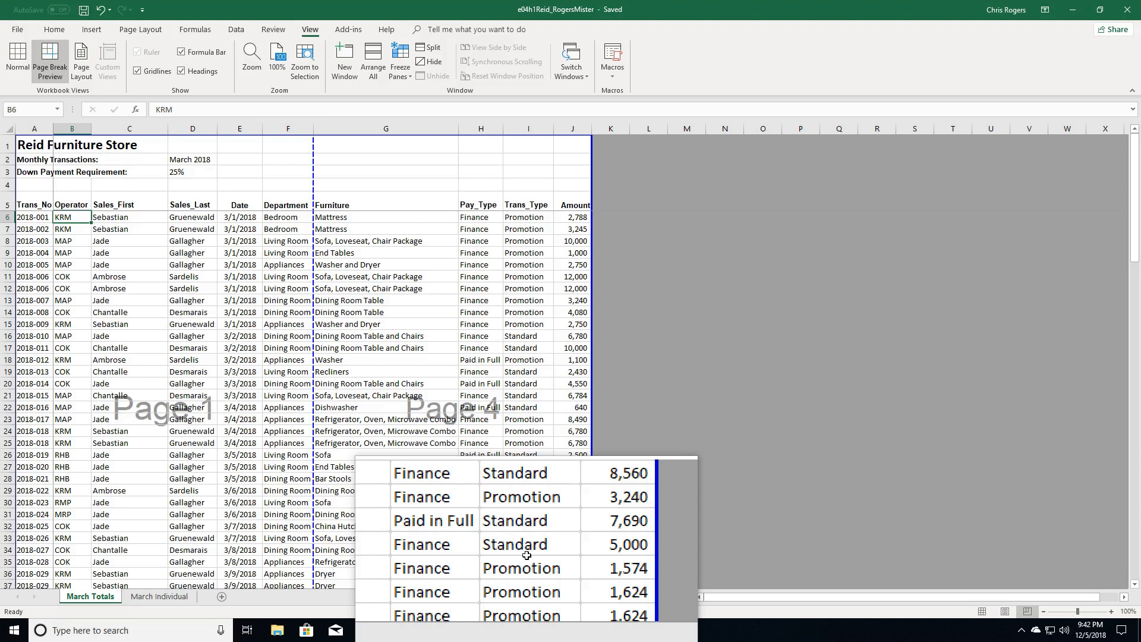
scroll(508, 427, "down", 2)
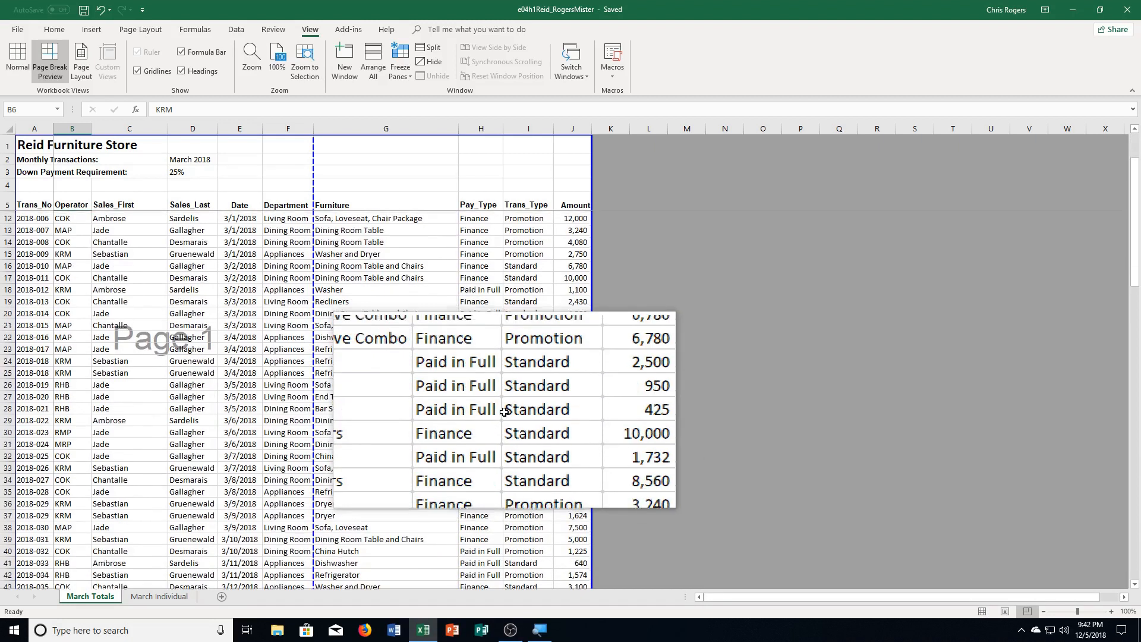
scroll(504, 411, "down", 1)
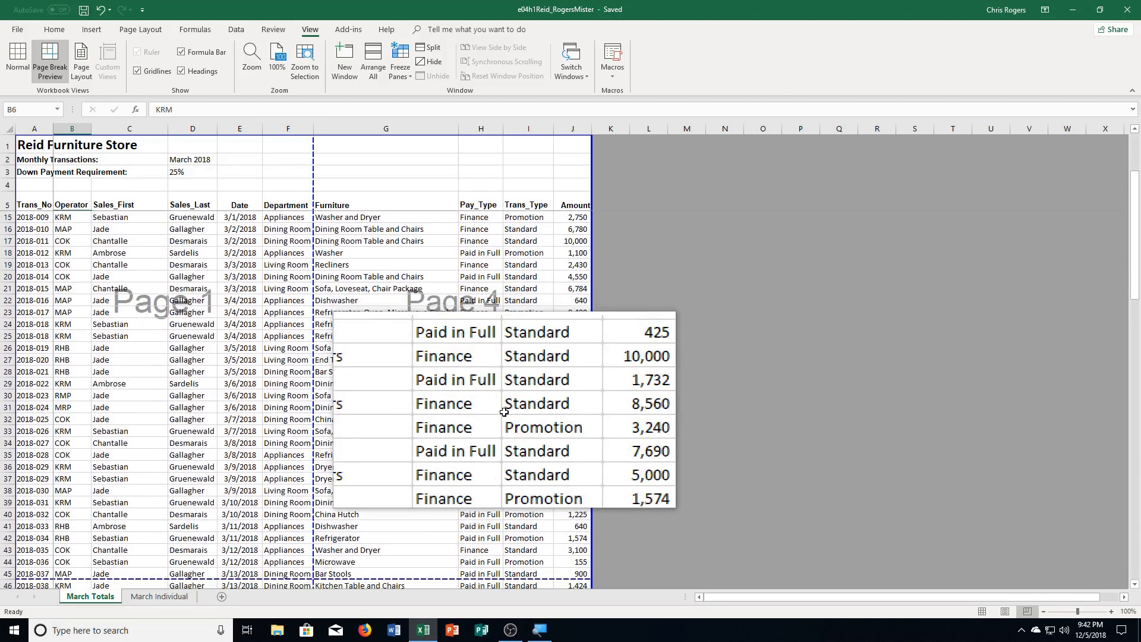
scroll(504, 411, "down", 1)
scroll(503, 411, "down", 2)
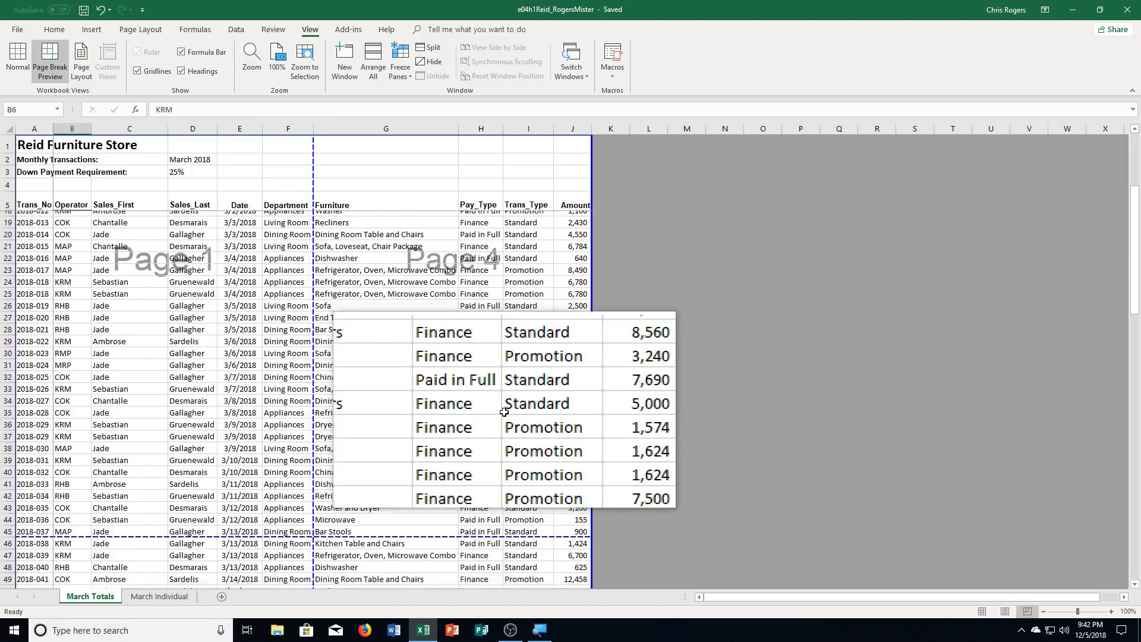
scroll(503, 411, "down", 5)
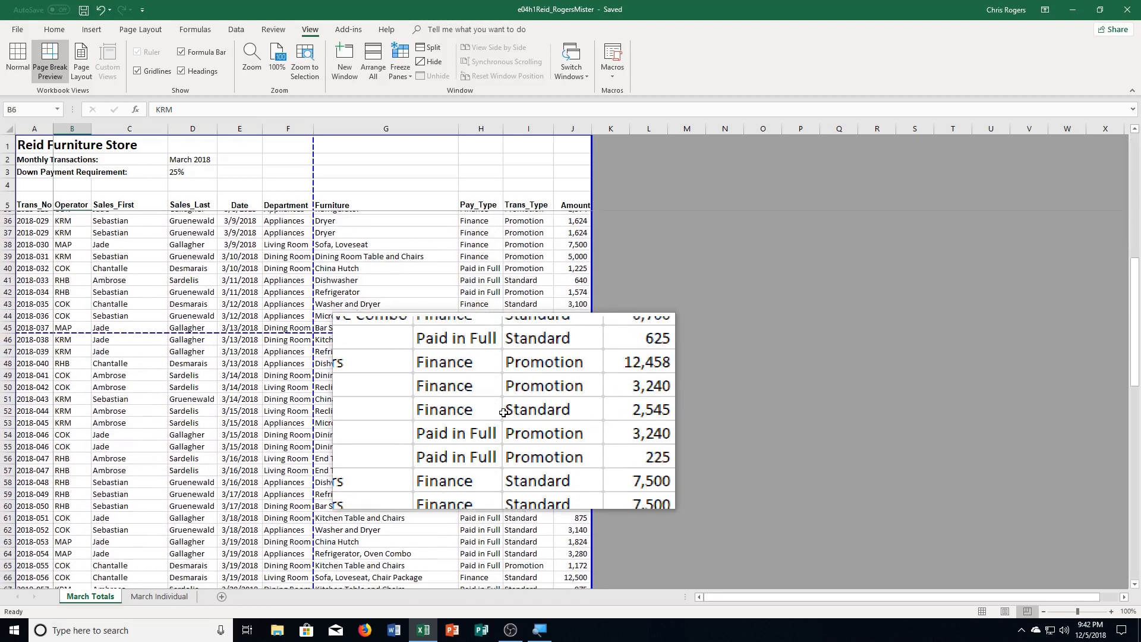
scroll(504, 411, "down", 2)
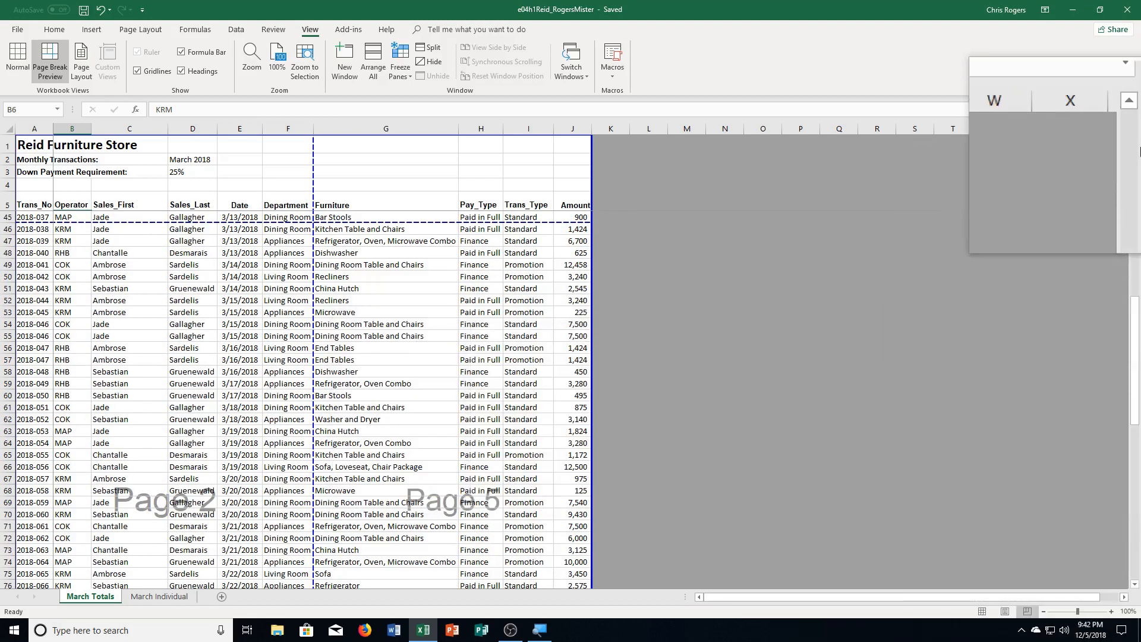
scroll(1139, 152, "up", 1)
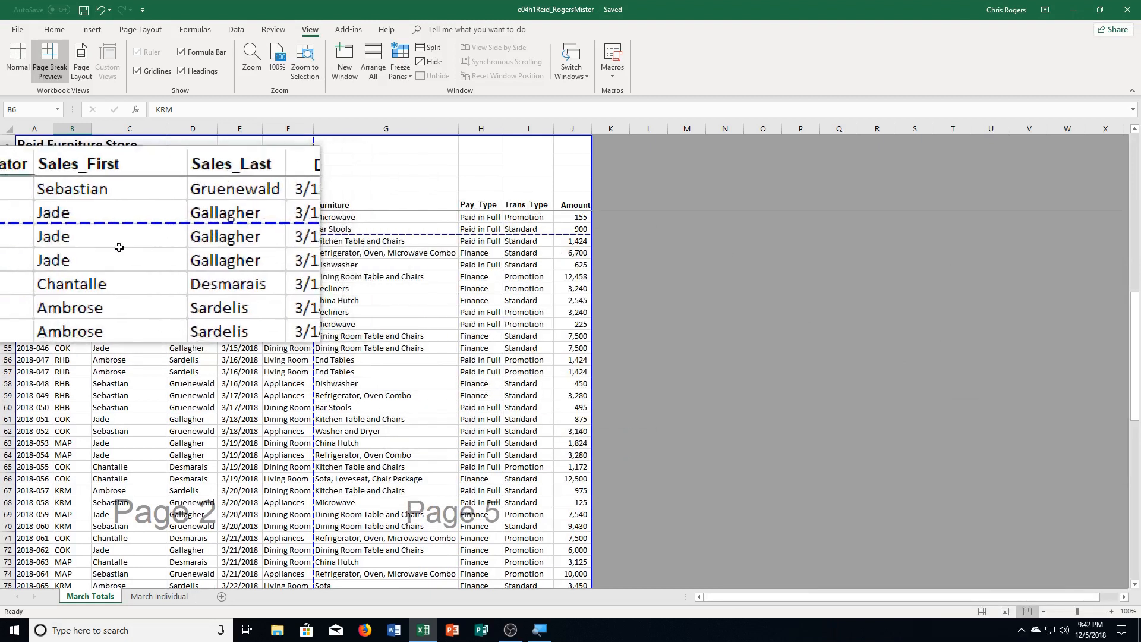
Insert a page break at cell A45, above transaction 2018-037, with the view at 120% zoom, and save the workbook
left_click(1111, 612)
left_click(1111, 612)
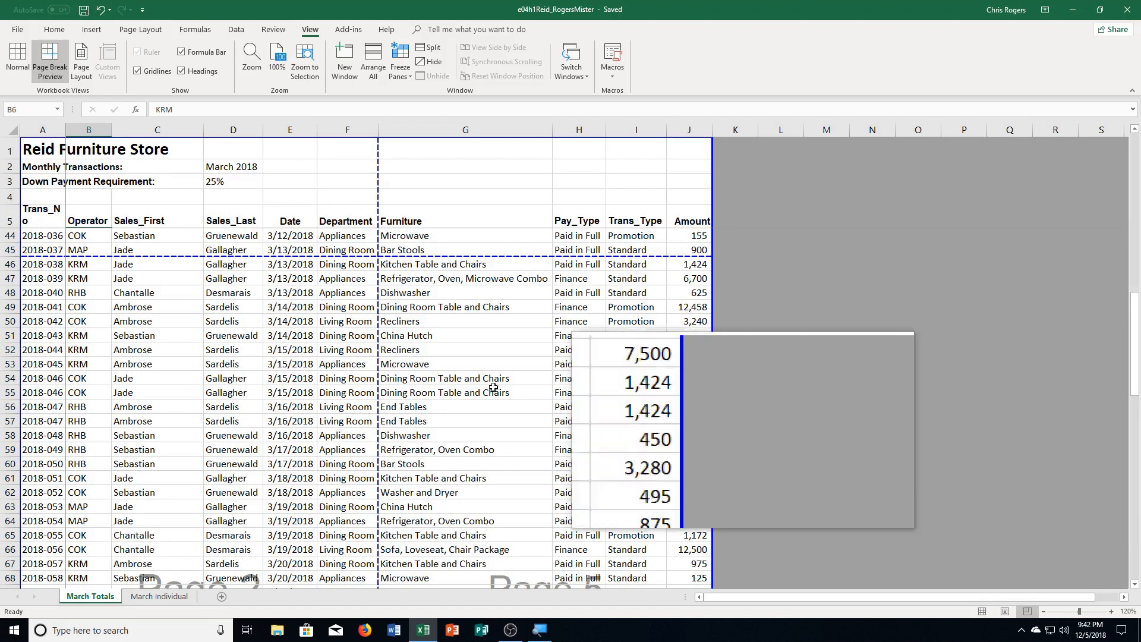
left_click(32, 245)
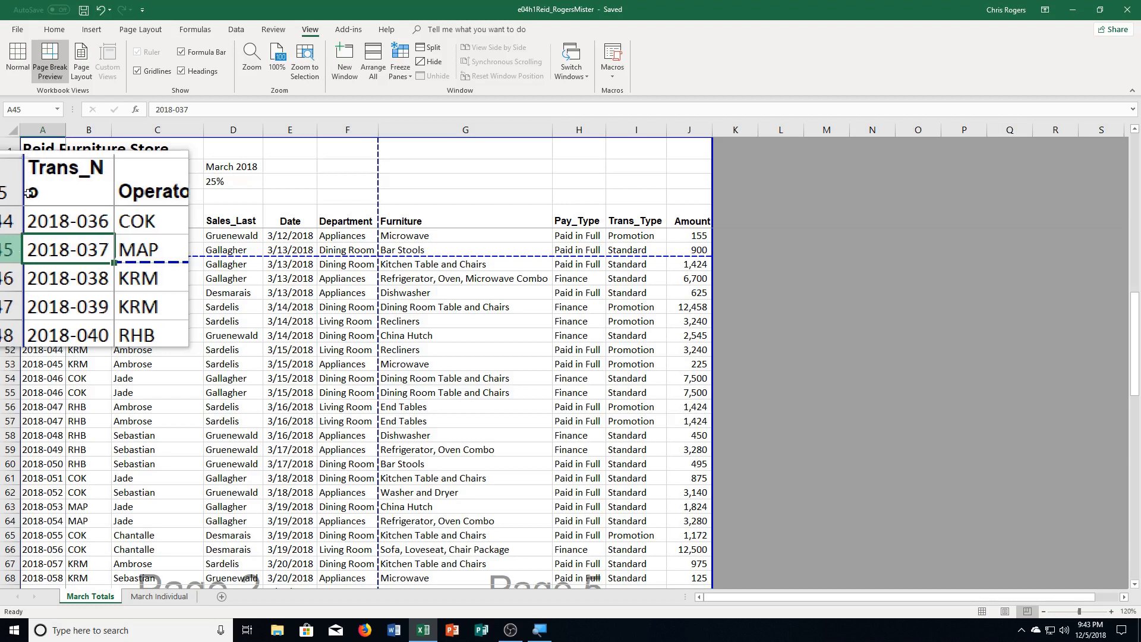
left_click(140, 30)
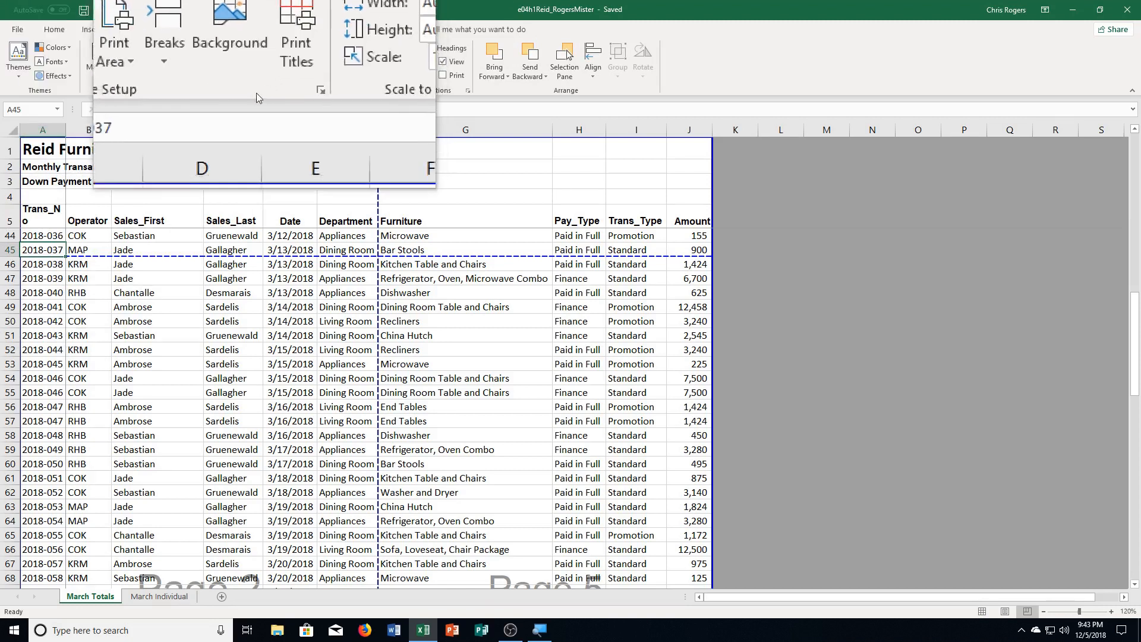
left_click(223, 68)
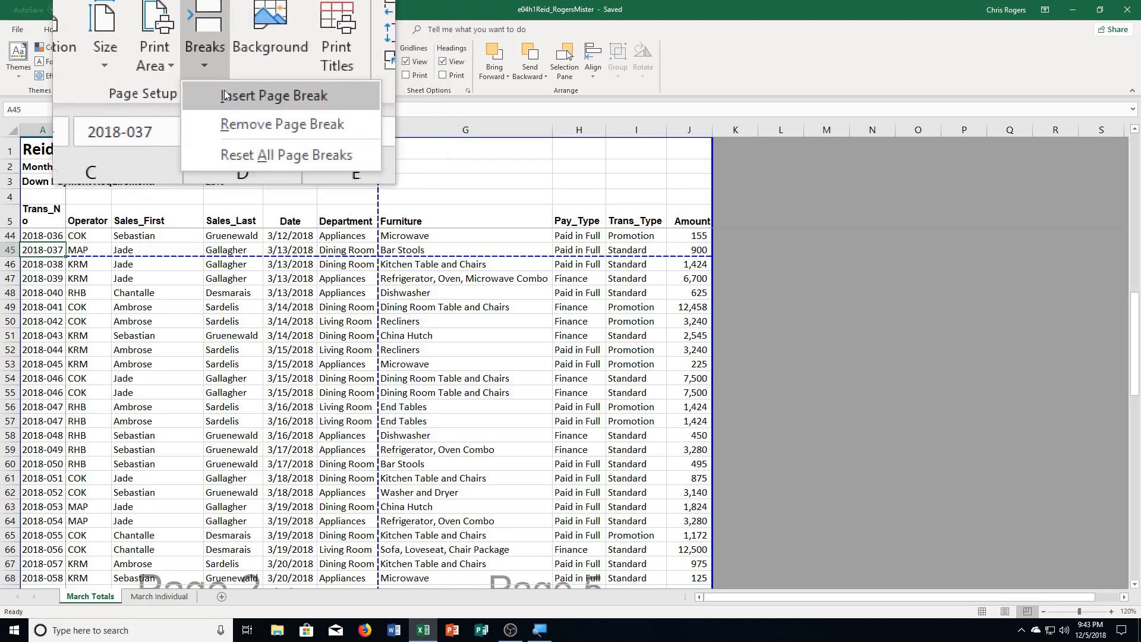
left_click(225, 95)
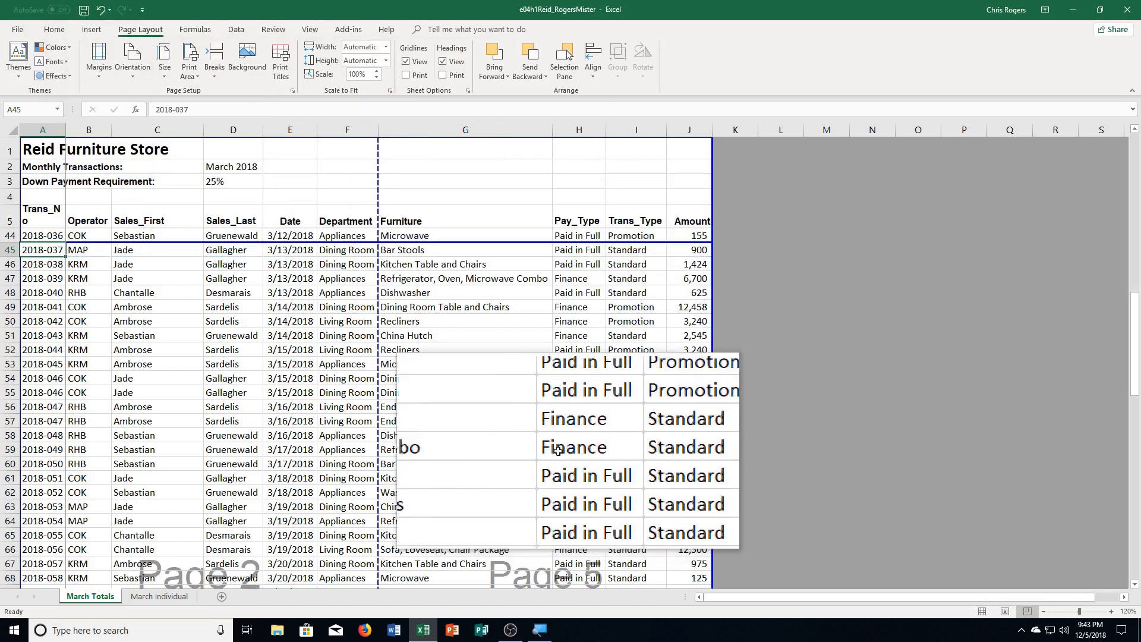
scroll(452, 416, "up", 2)
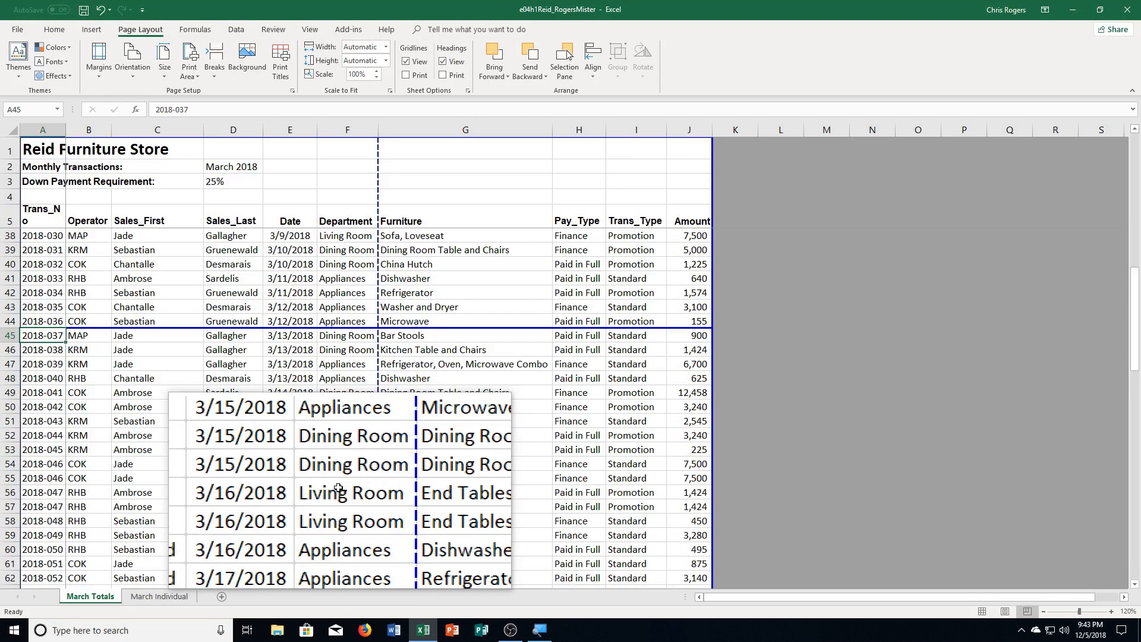
left_click(86, 10)
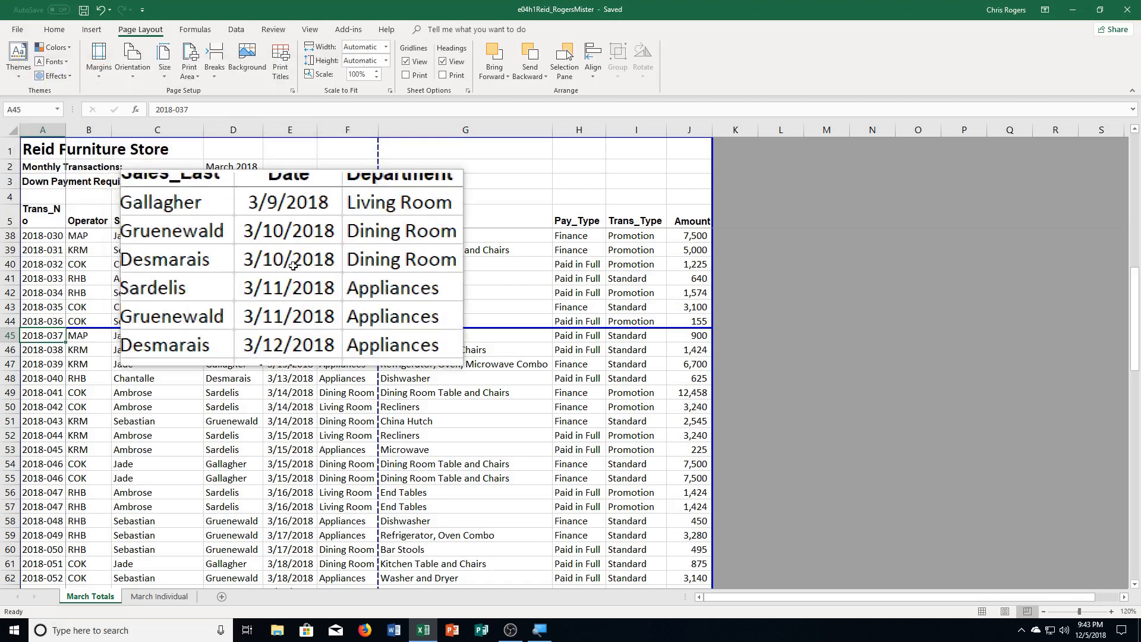
Set the range E5:J15 as the print area and reselect cell E5
scroll(339, 356, "up", 4)
scroll(340, 357, "up", 7)
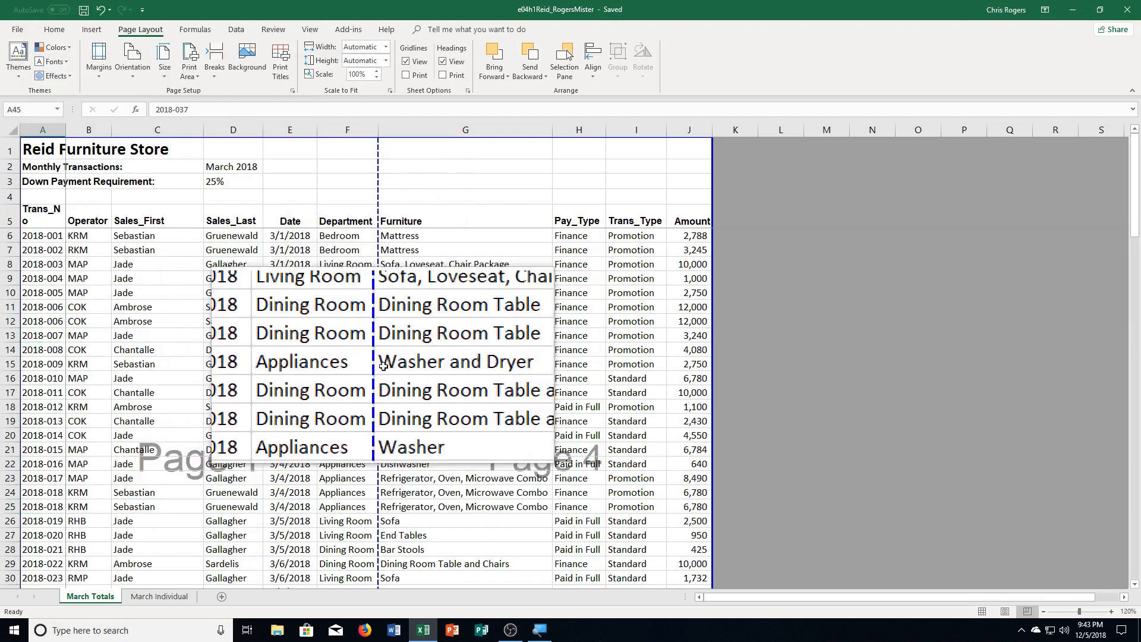
left_click_drag(306, 221, 691, 362)
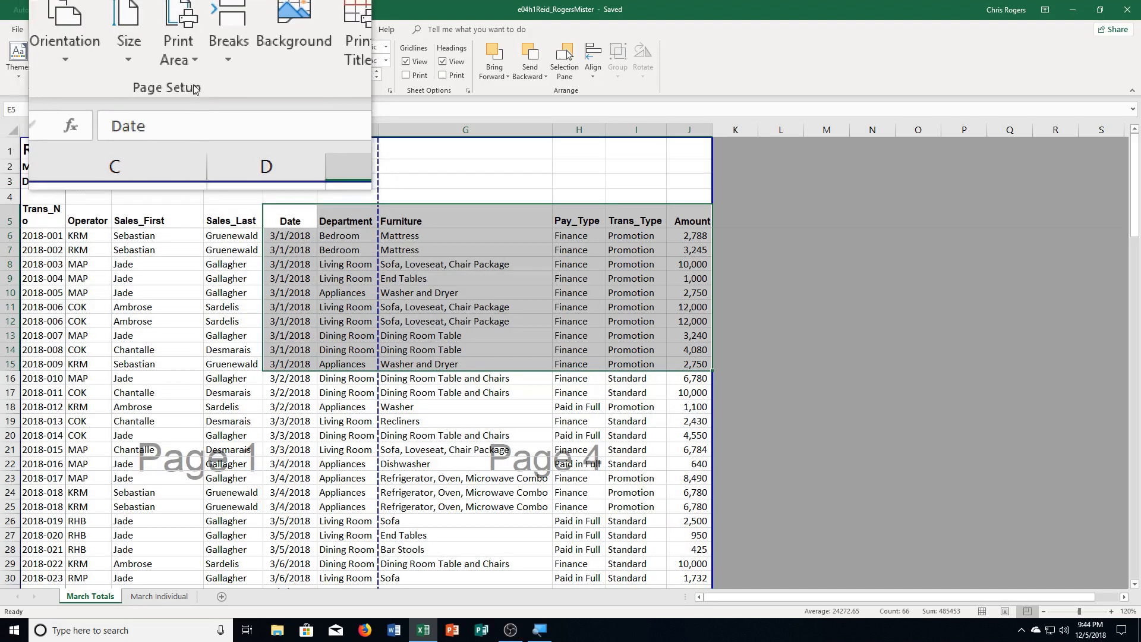
left_click(193, 57)
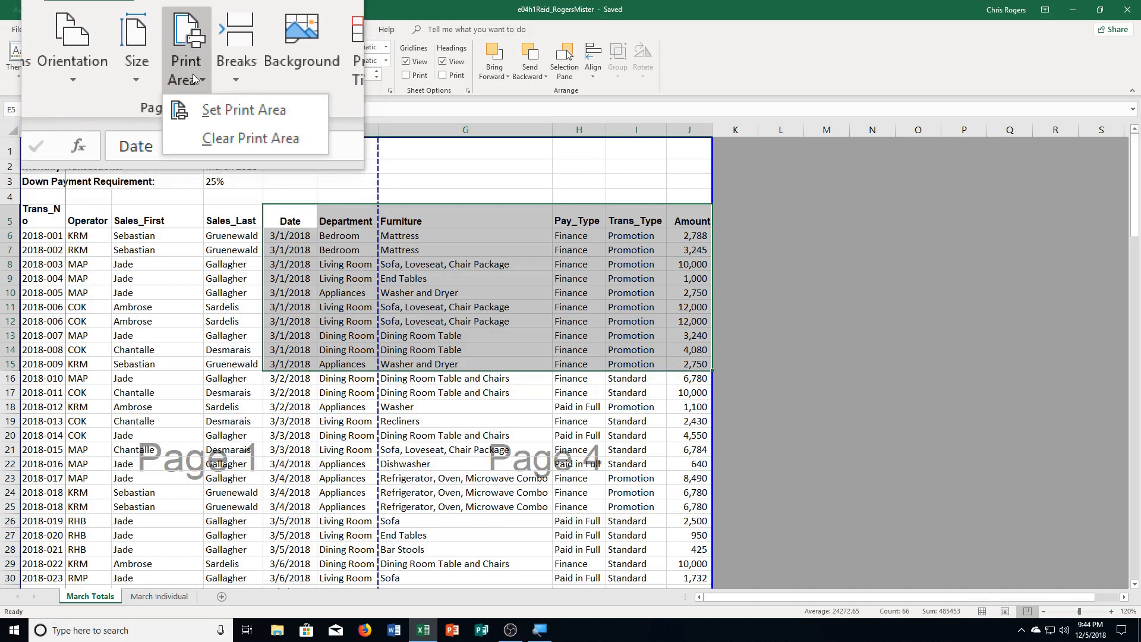
left_click(218, 93)
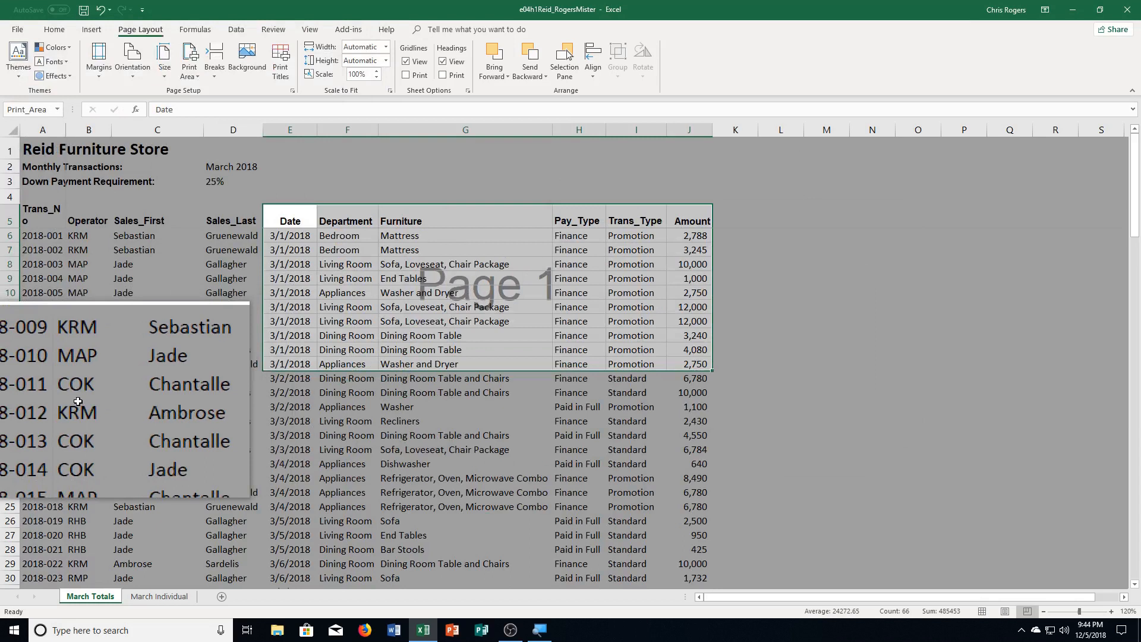
left_click(300, 211)
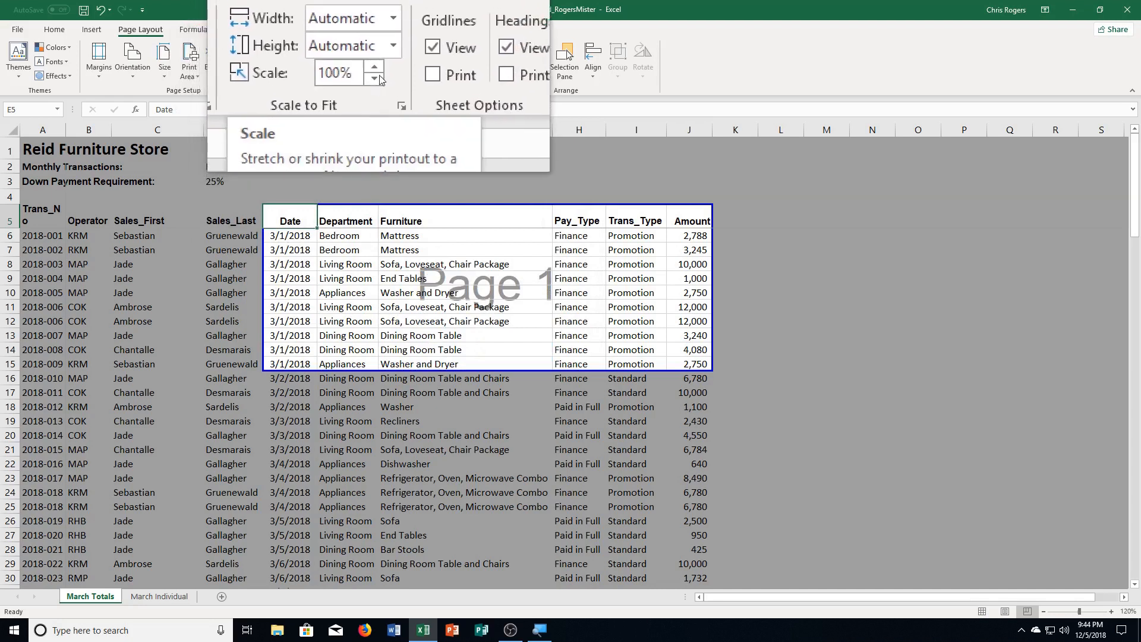
Reduce the print scale of the March Totals sheet to 80%
left_click(374, 78)
left_click(374, 78)
left_click(374, 78)
left_click(375, 79)
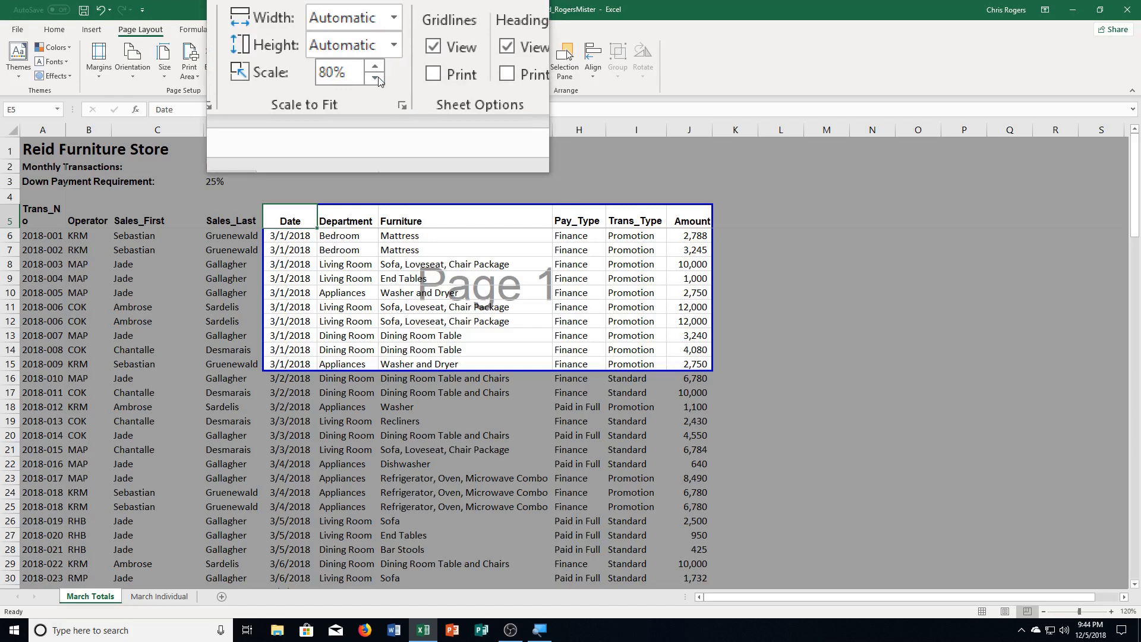
Check the print preview of the selected print area and clear the print area
key("ctrl+p")
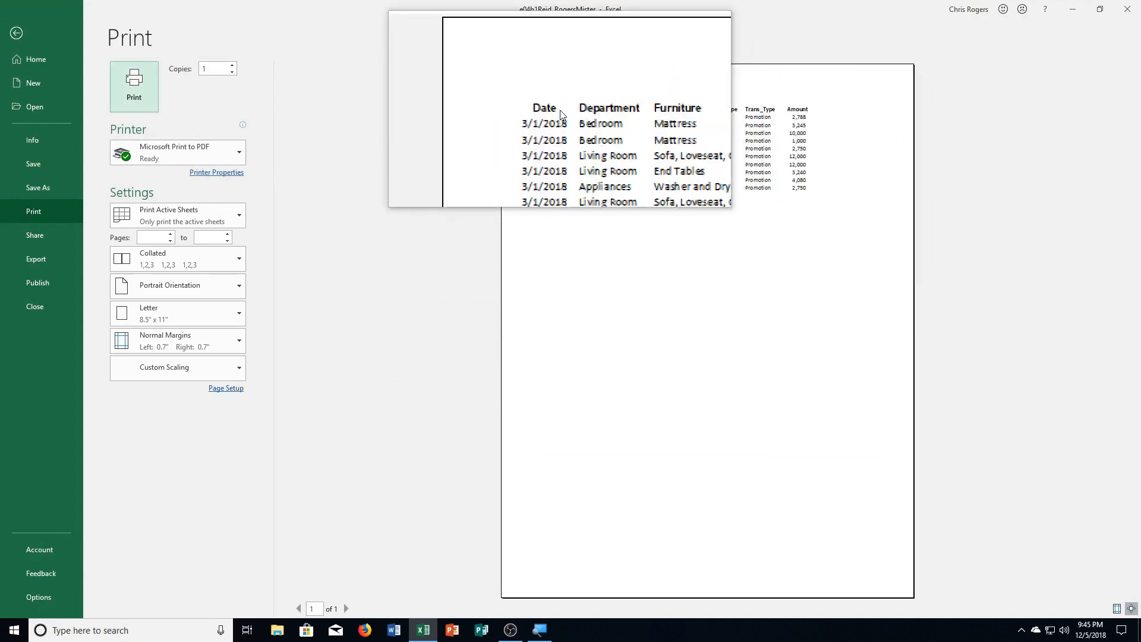
key("Escape")
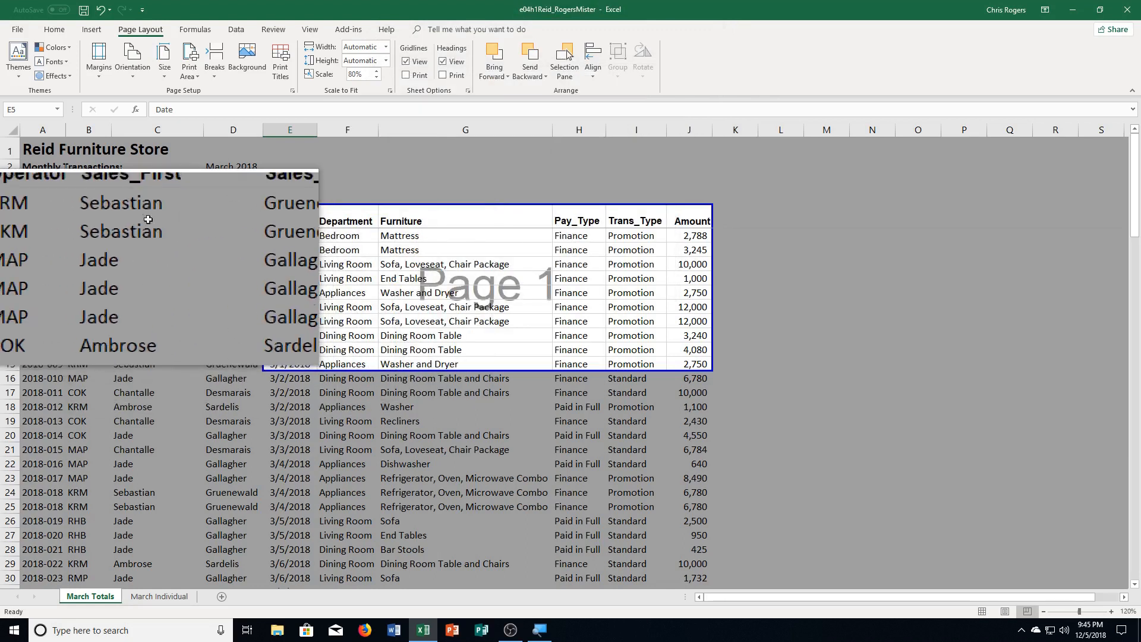
left_click(197, 77)
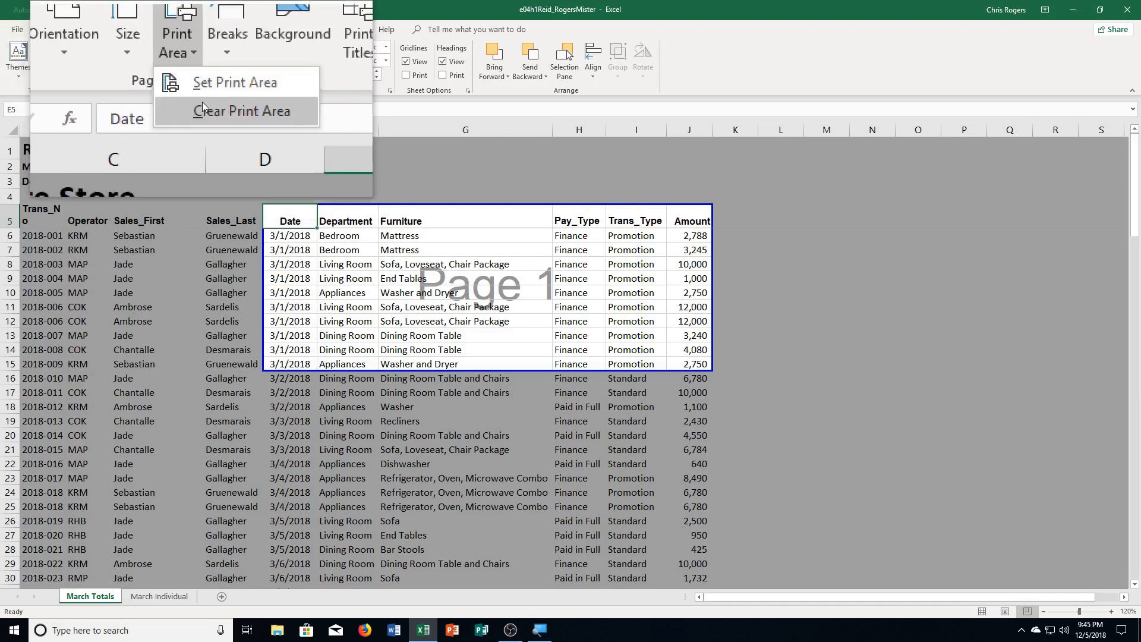
left_click(202, 106)
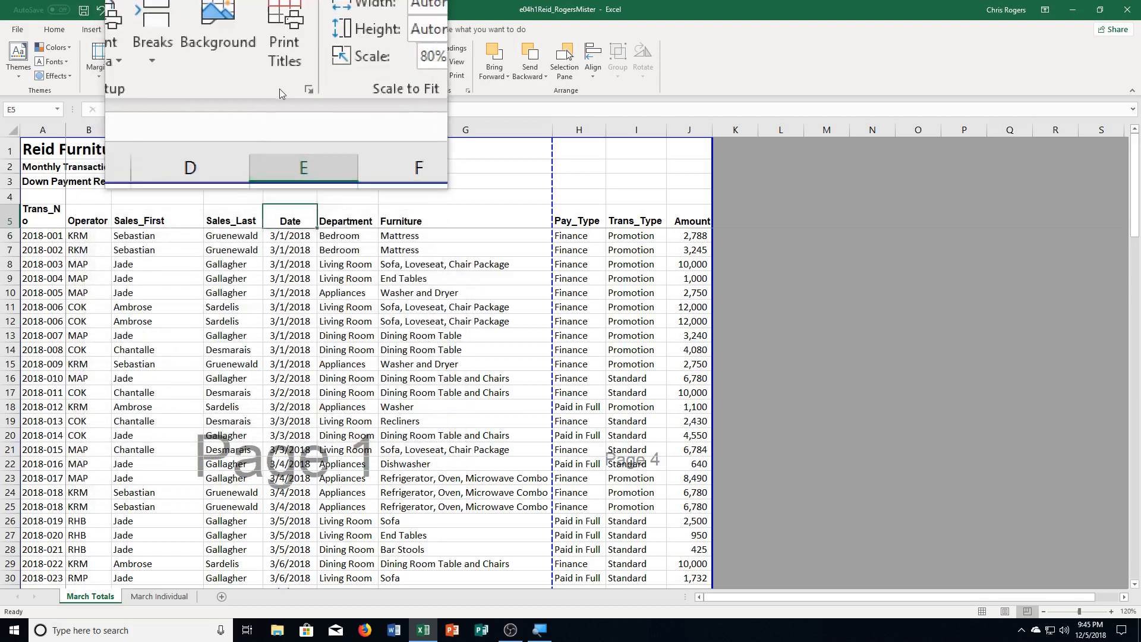
Set the print titles to repeat row 5 at the top and columns A:B at the left of each page
left_click(280, 71)
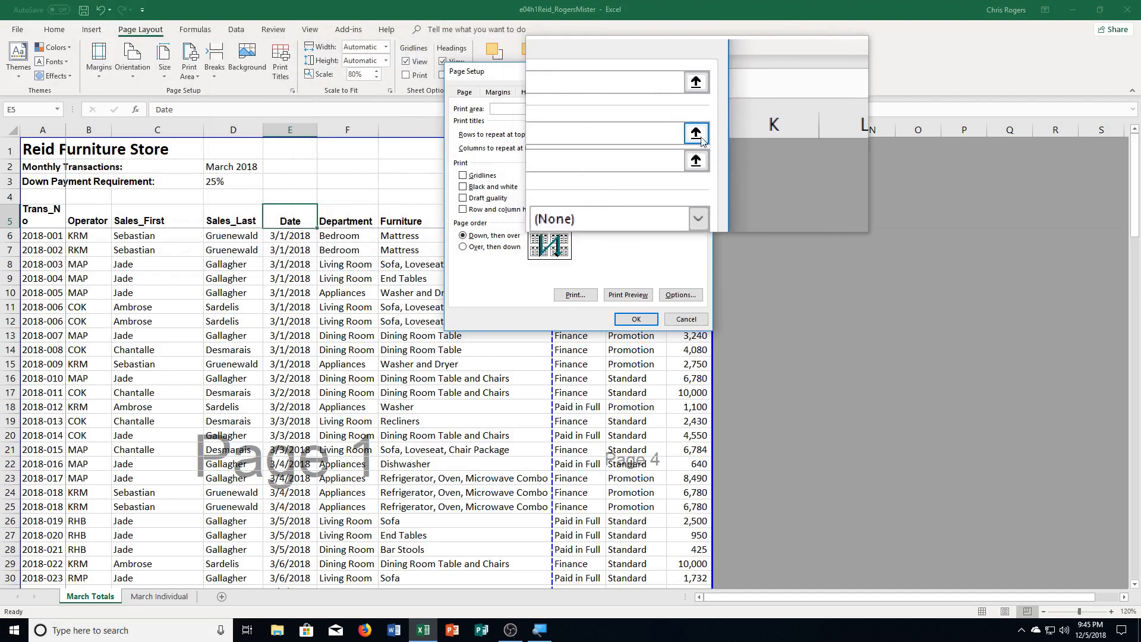
left_click(701, 139)
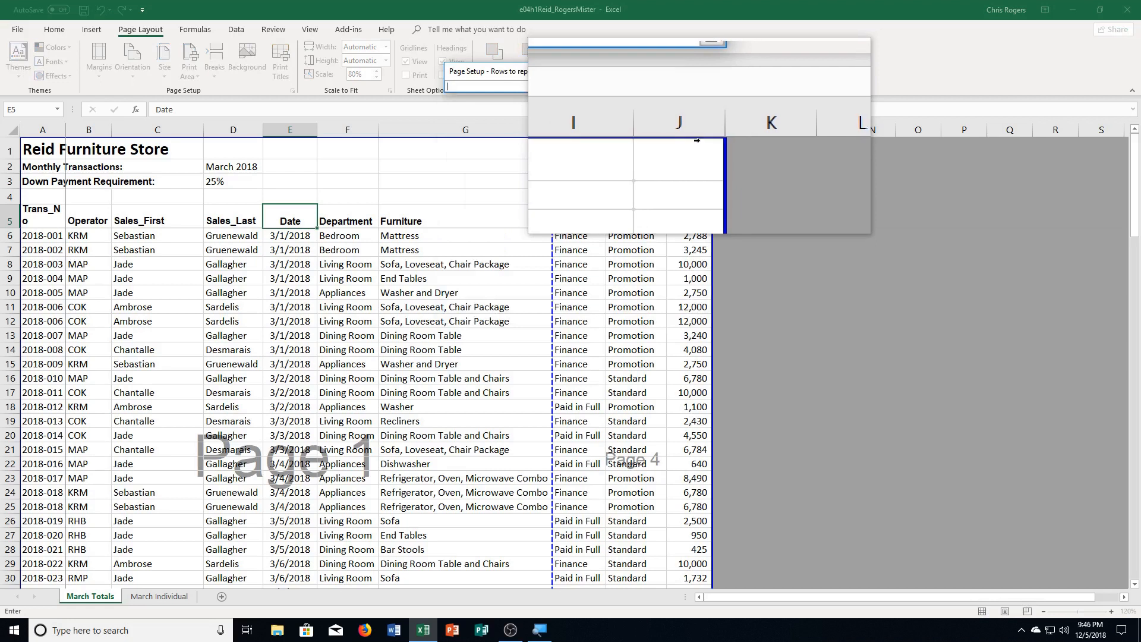
left_click(4, 216)
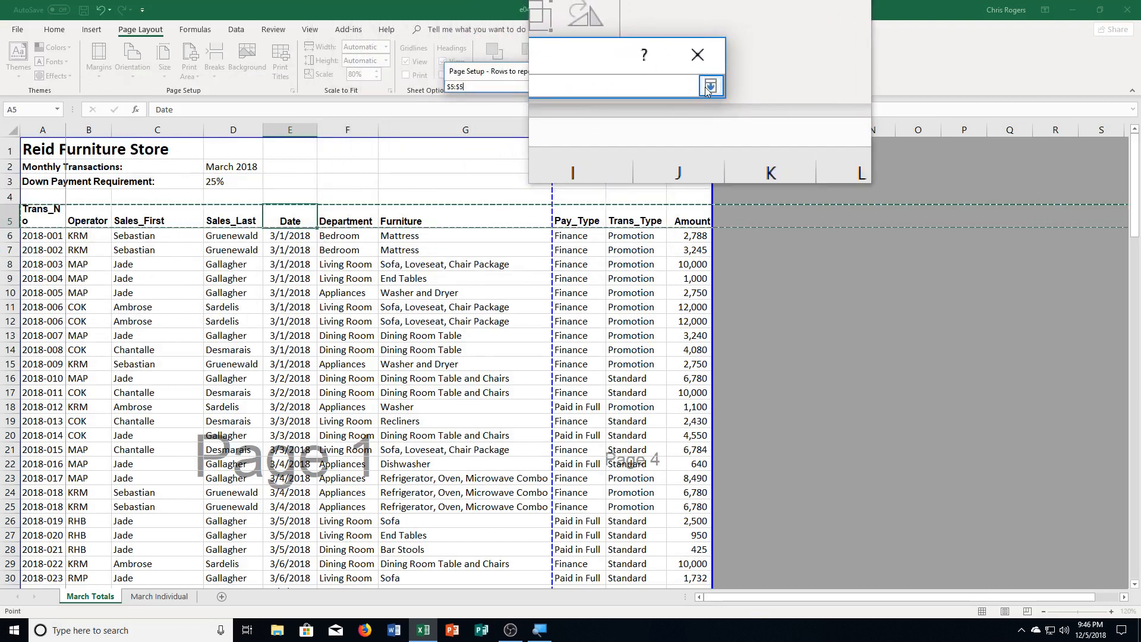
left_click(708, 88)
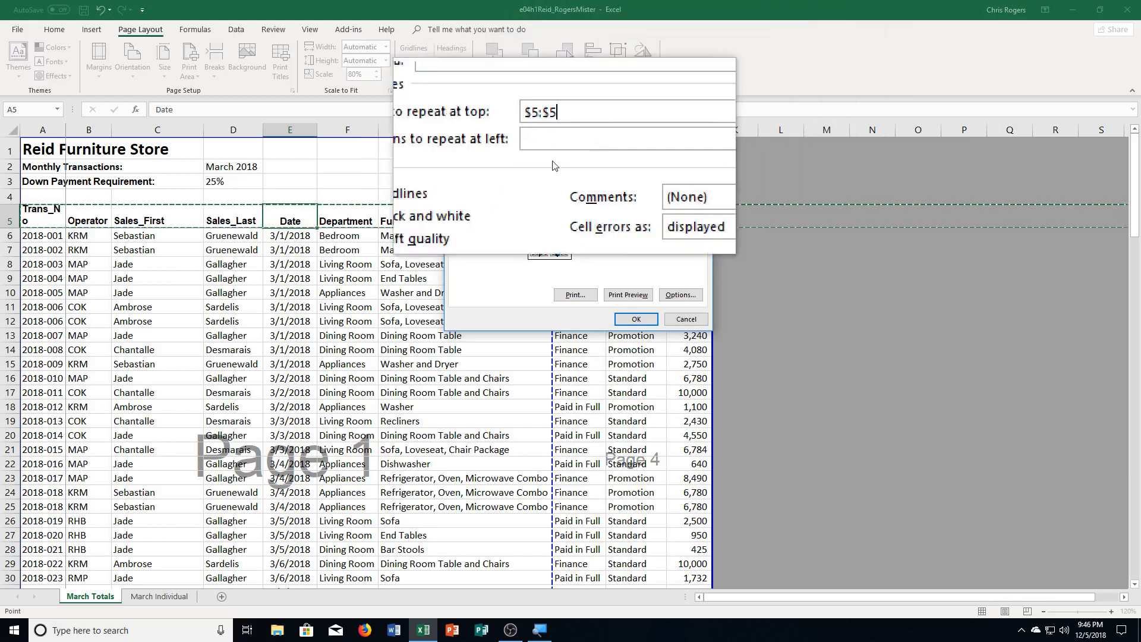
left_click(559, 149)
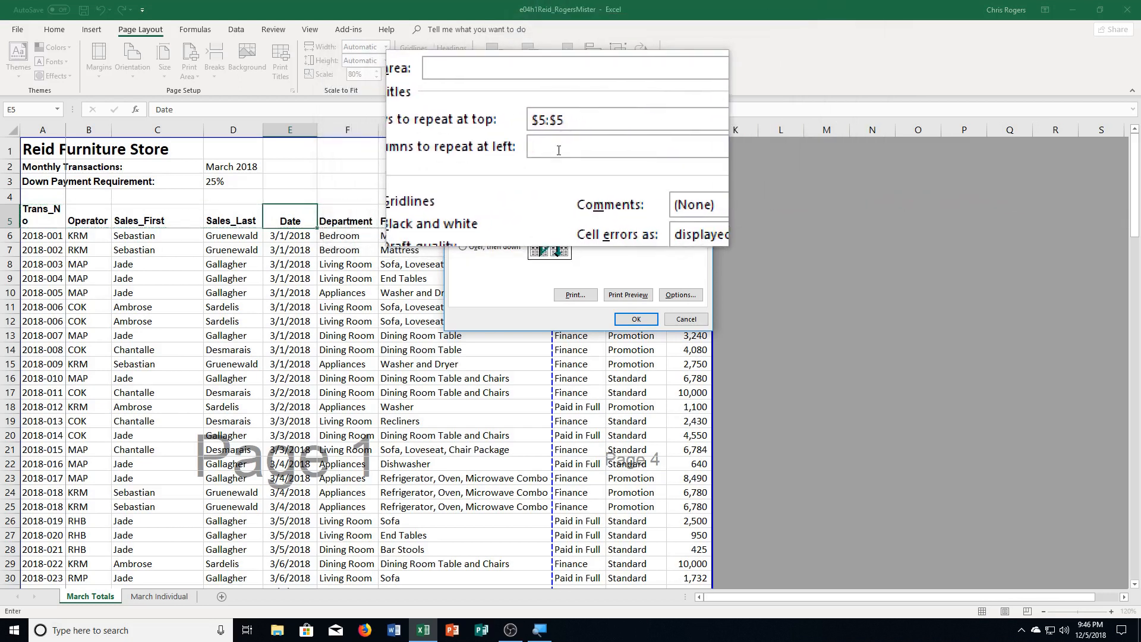
type("A:B")
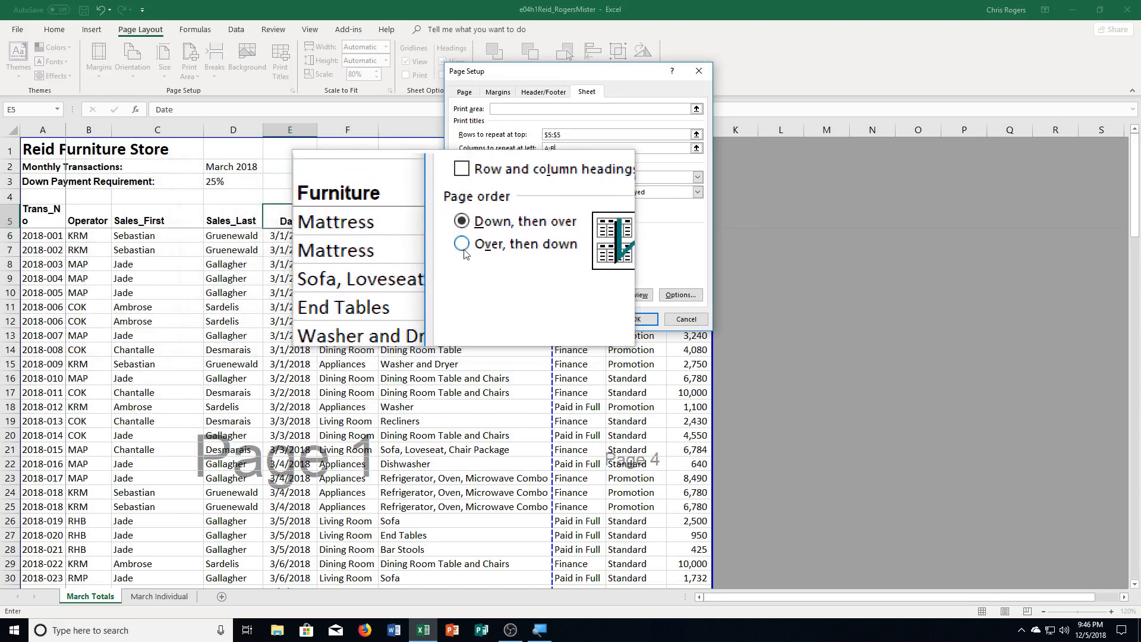
Change the page order to Over, then down and show the print preview
left_click(484, 253)
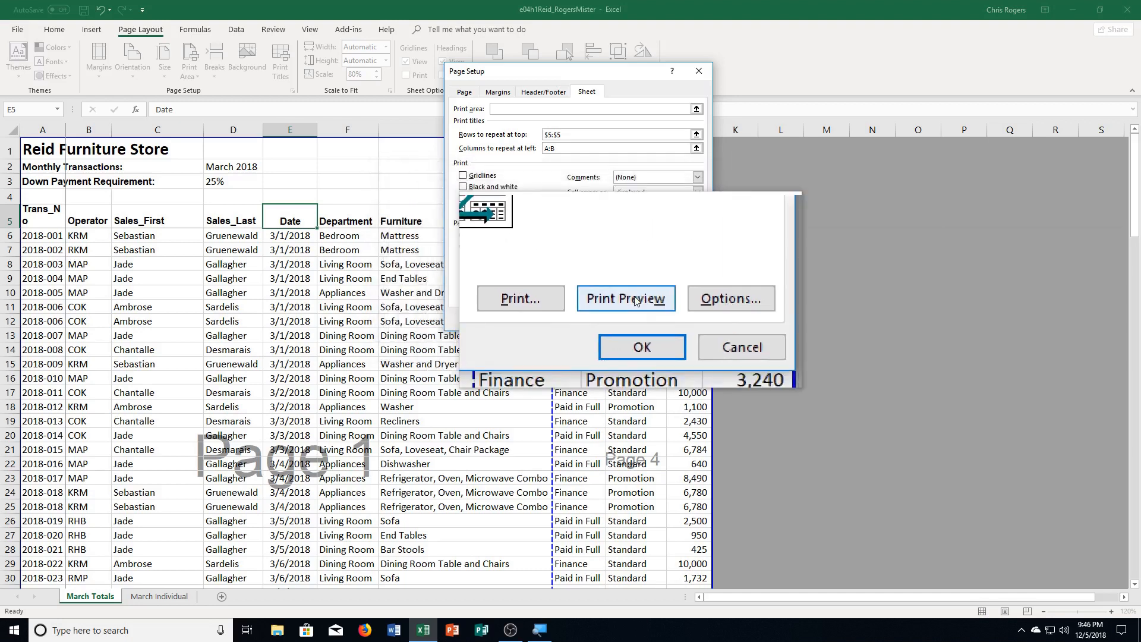
left_click(627, 287)
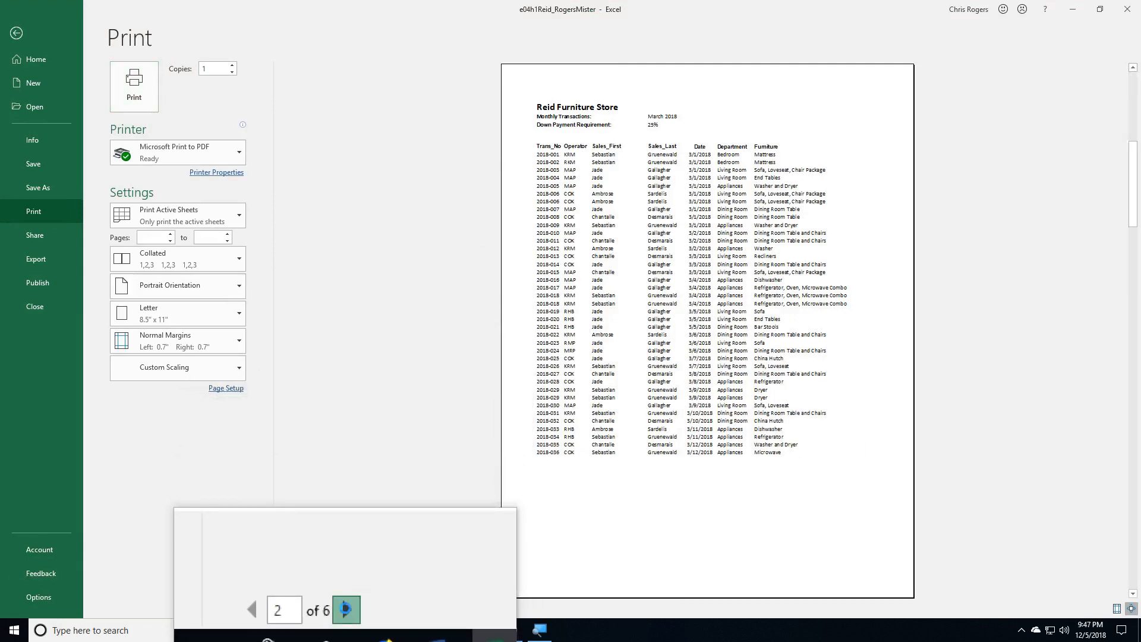
Page through the print preview to the last page to check the repeated titles and page order, and return to the worksheet
left_click(347, 609)
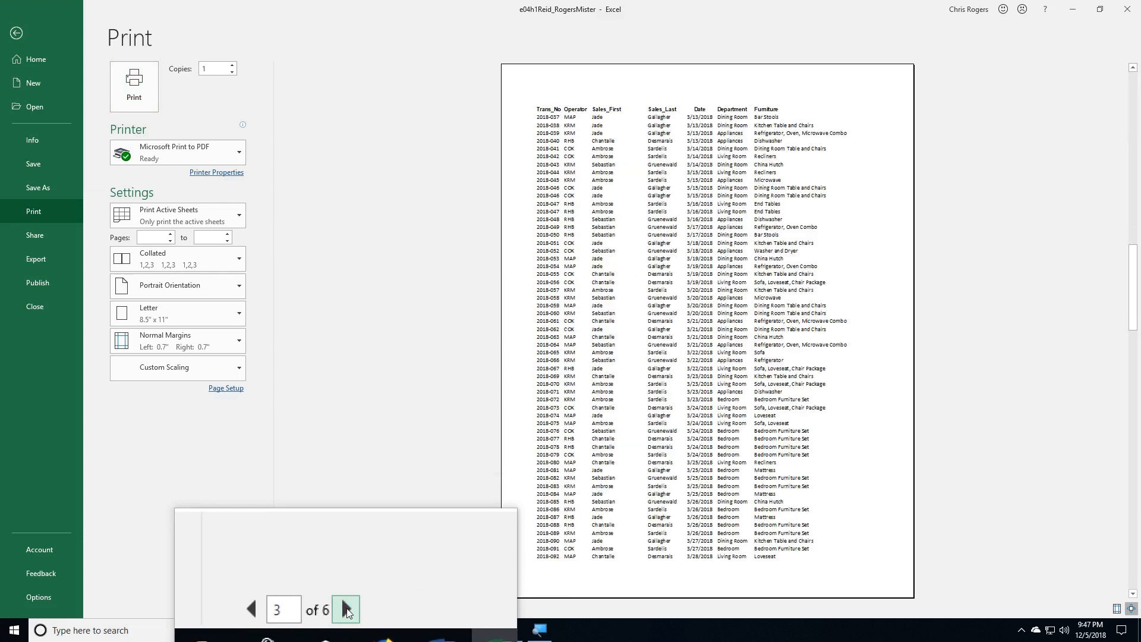
left_click(347, 609)
left_click(347, 609)
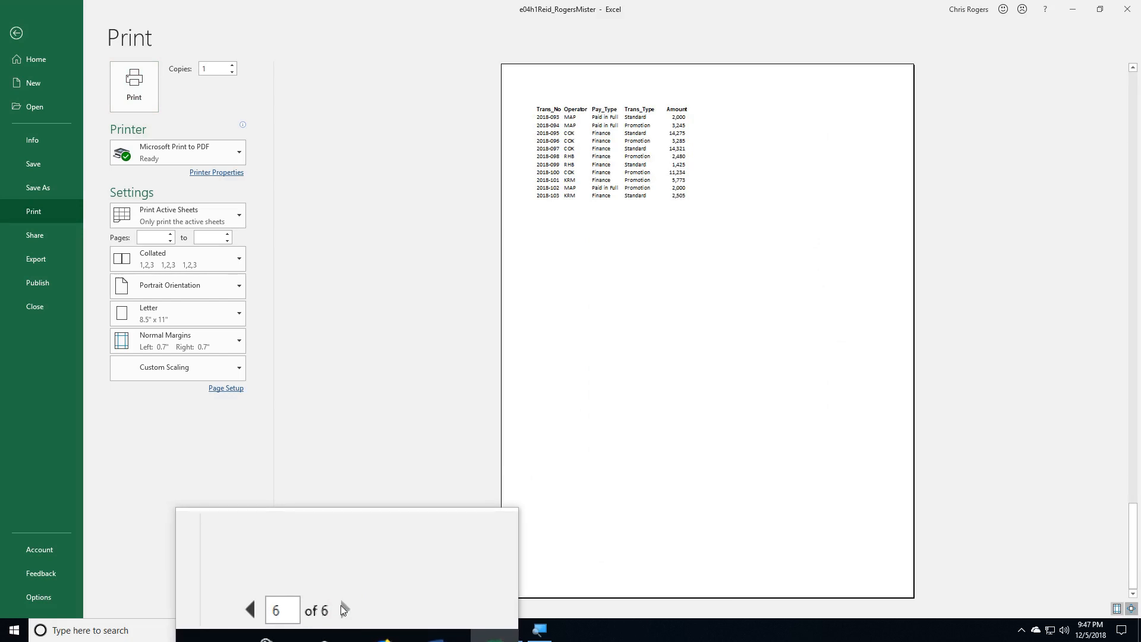
left_click(15, 27)
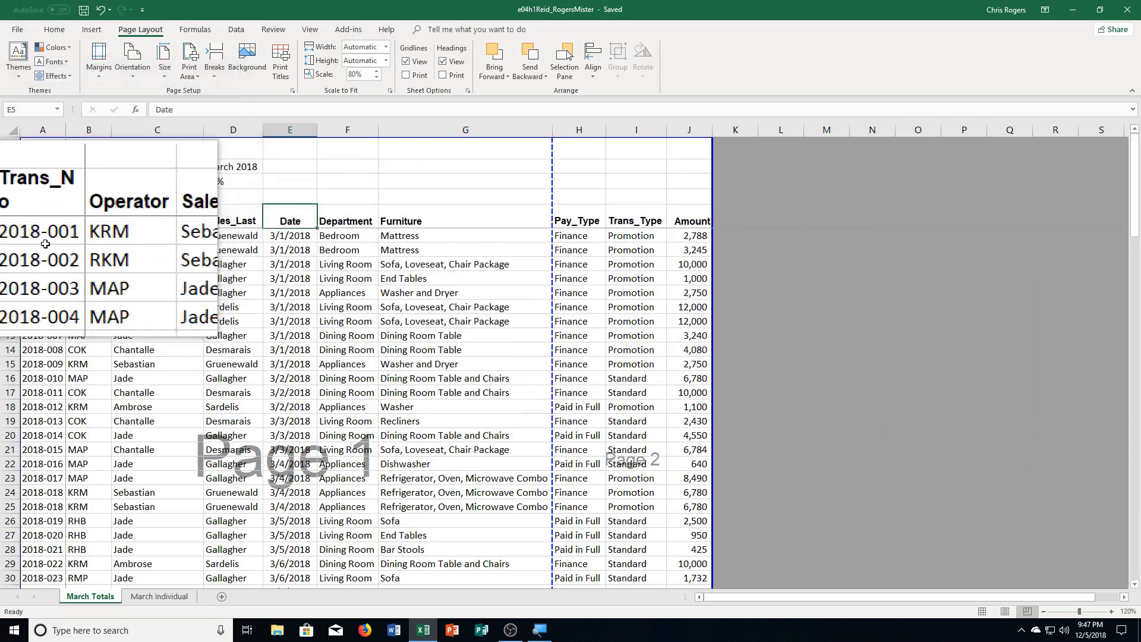
Review the page breaks and page order down the March Totals sheet, with the heading rows frozen
scroll(698, 392, "down", 1)
scroll(699, 392, "down", 6)
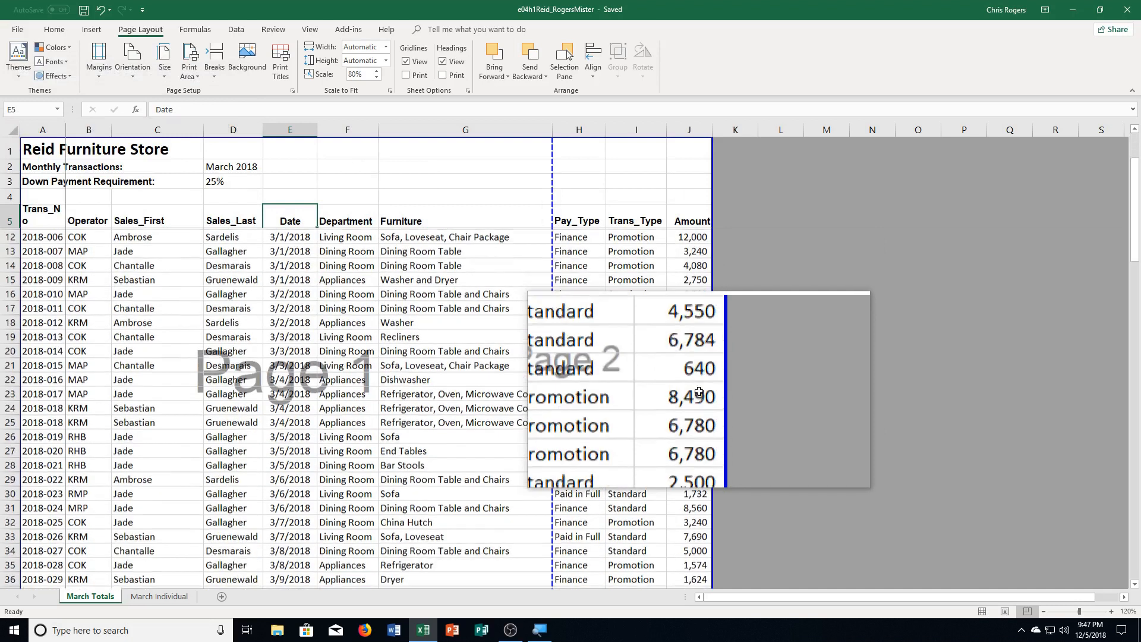
scroll(699, 391, "down", 7)
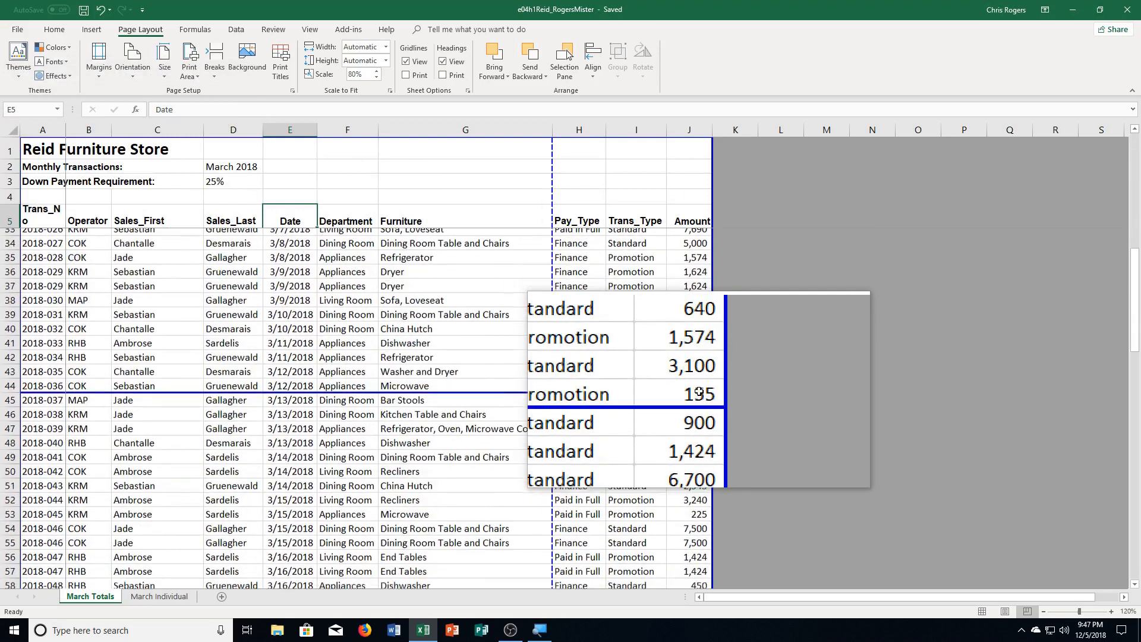
scroll(699, 391, "down", 8)
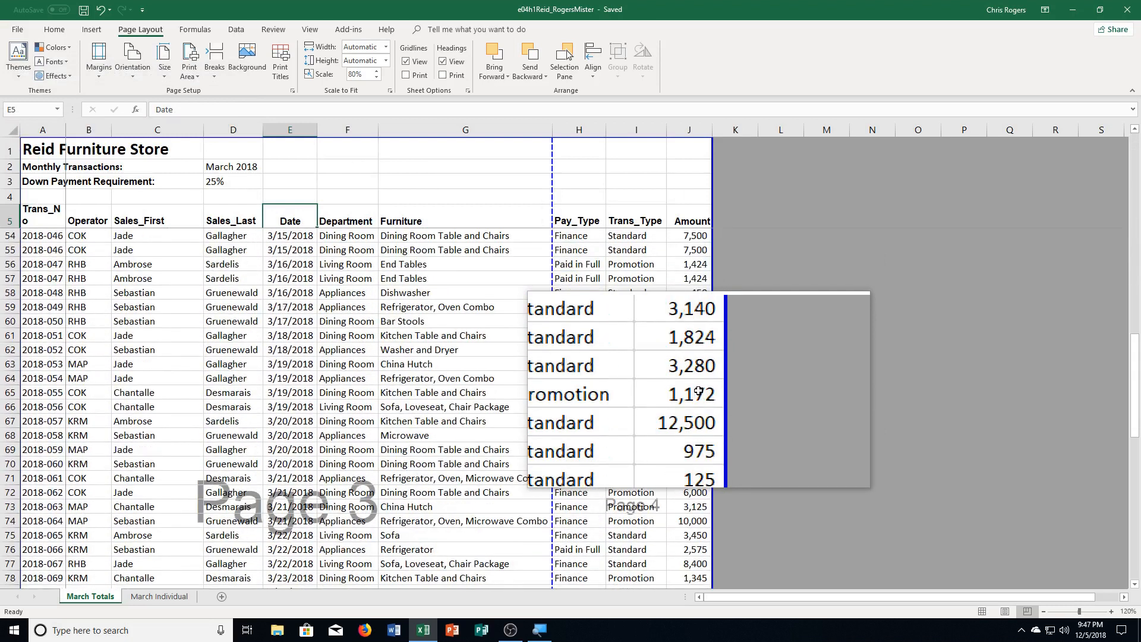
scroll(699, 392, "down", 4)
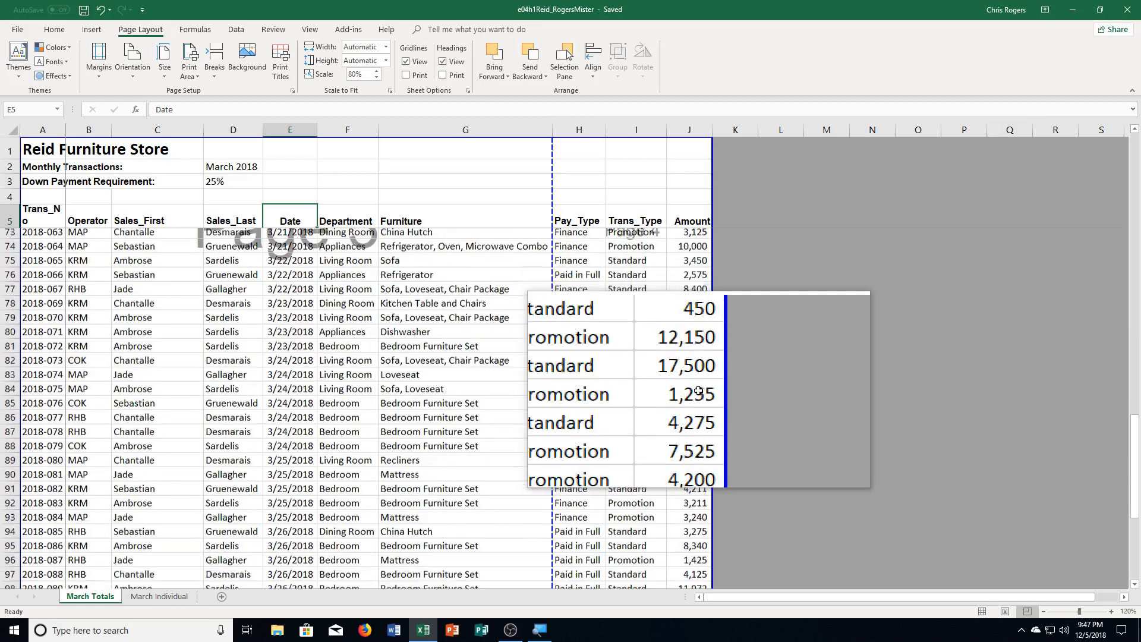
scroll(697, 389, "up", 16)
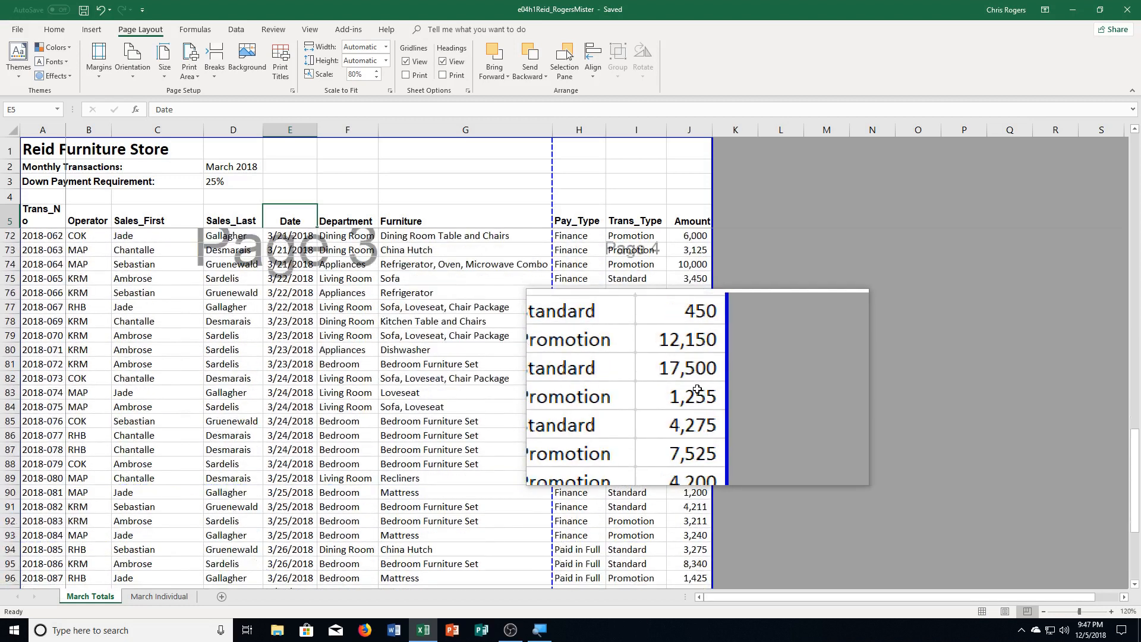